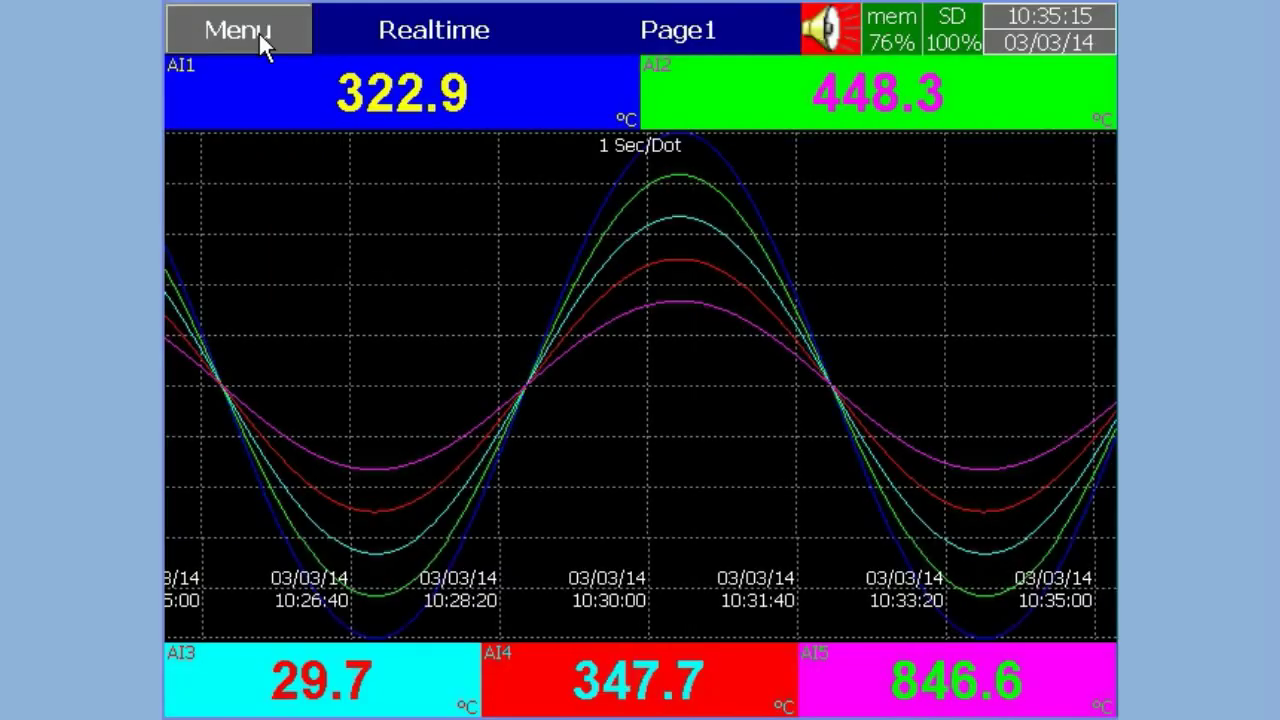
# Change the instrument language to SimplifiedChinese in Config > Instrument settings, then back out.
pyautogui.click(259, 34)
pyautogui.click(247, 668)
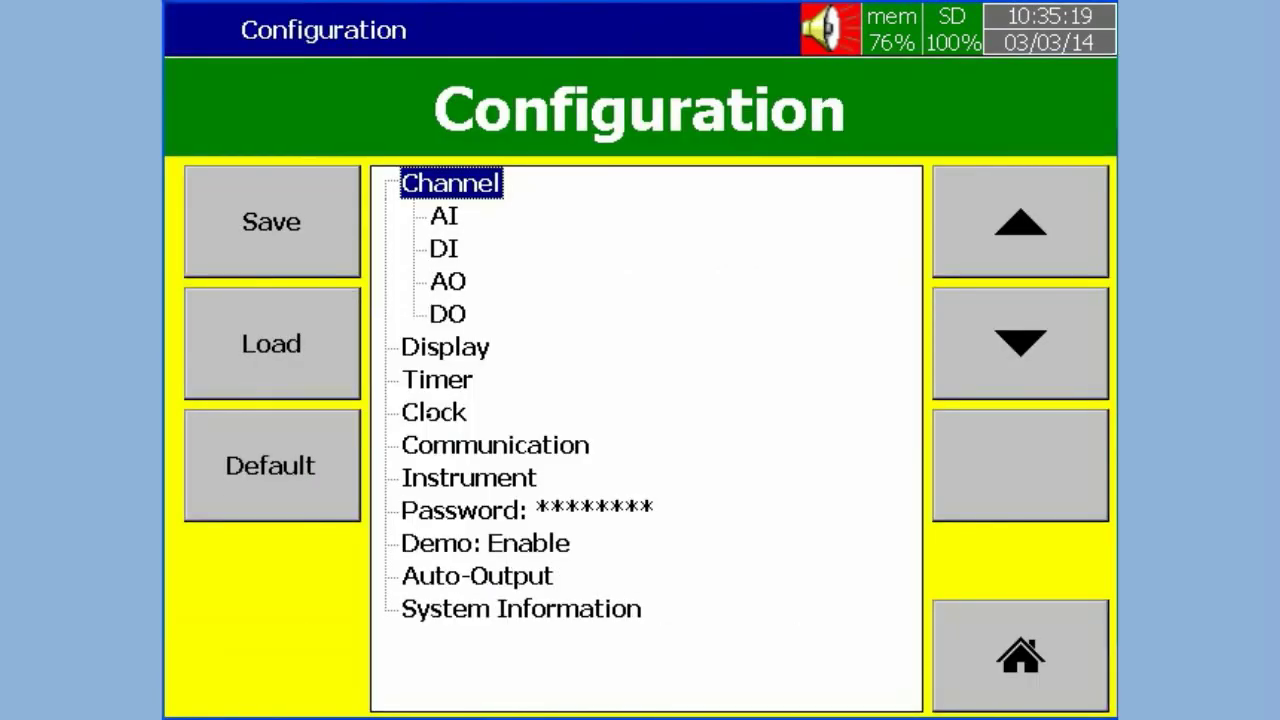
pyautogui.click(468, 477)
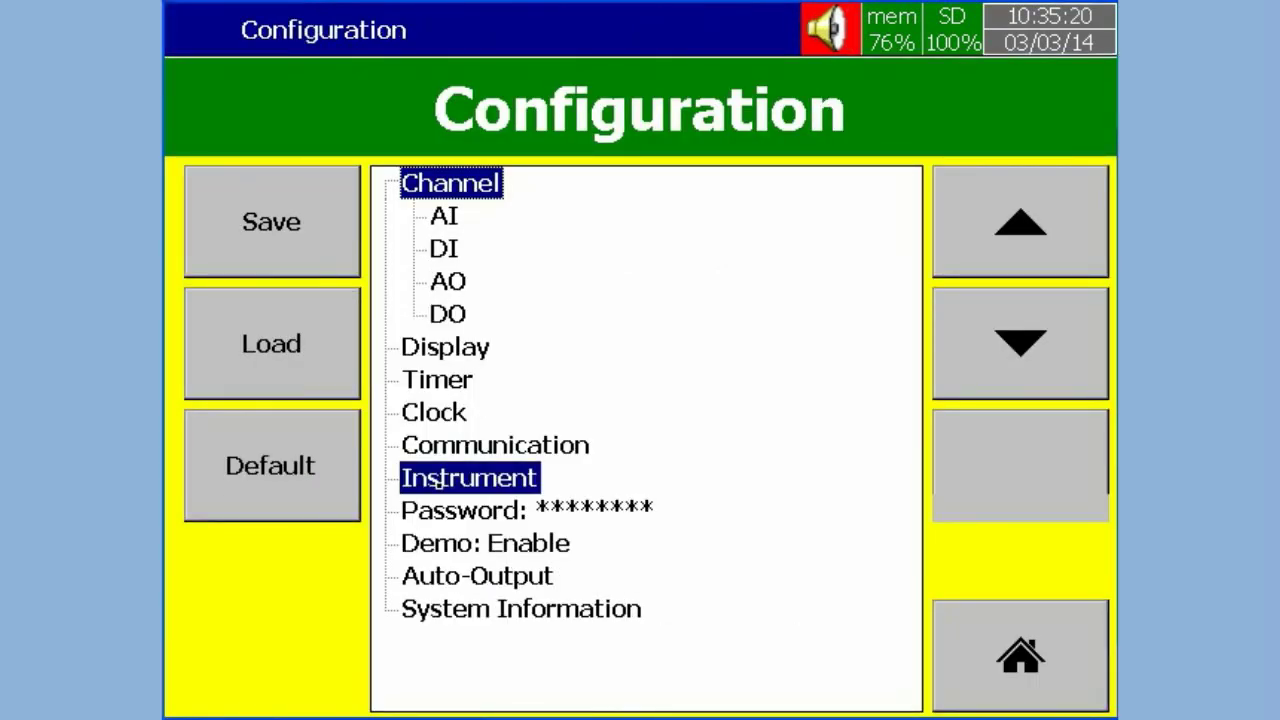
pyautogui.click(1006, 481)
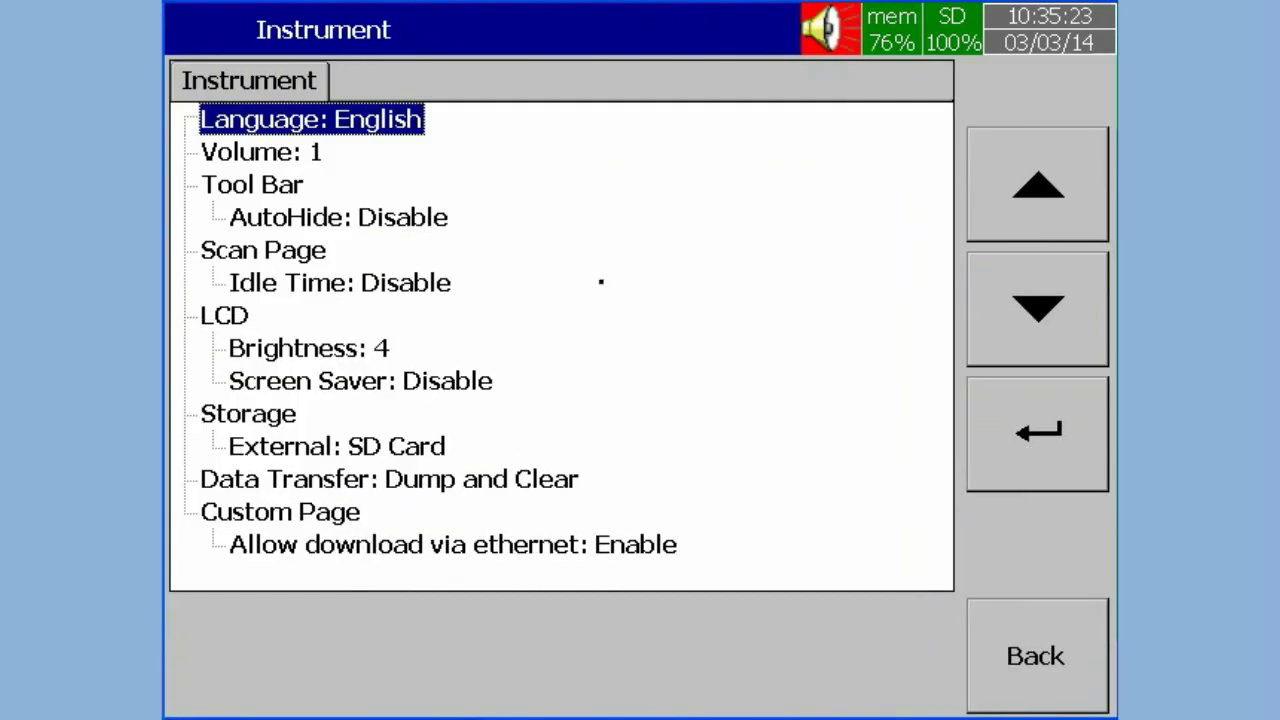
pyautogui.click(1036, 434)
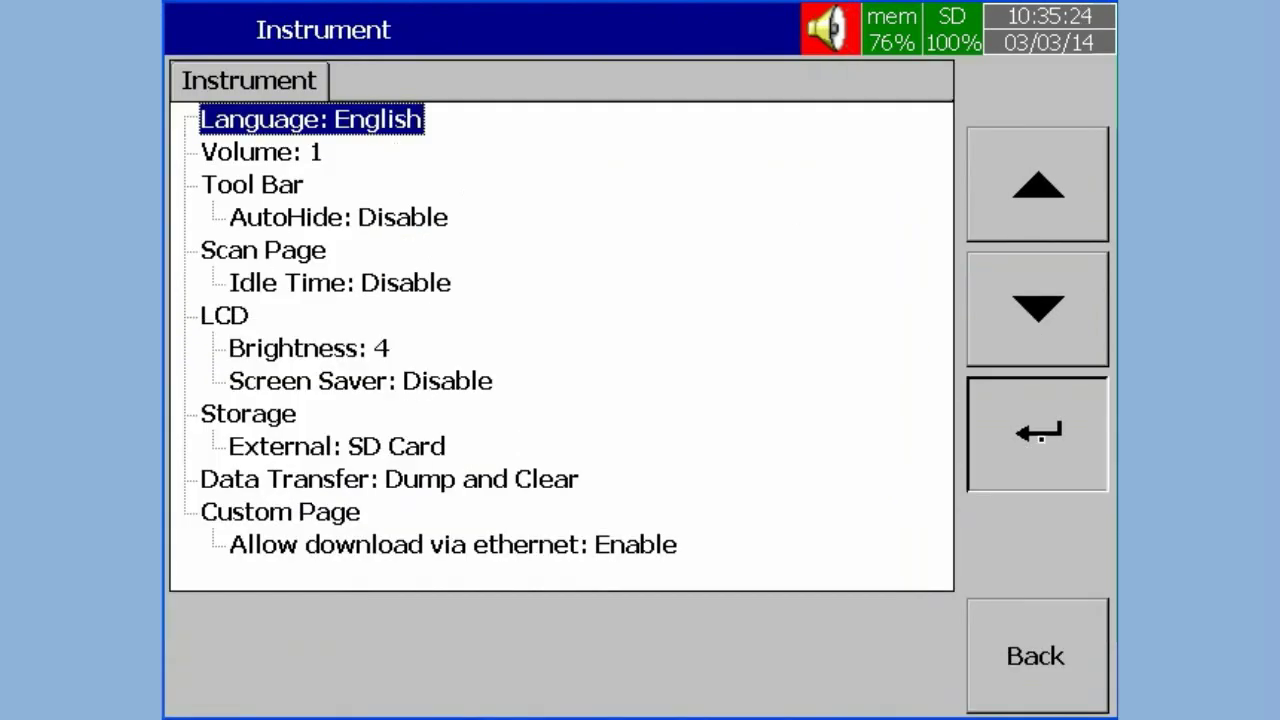
pyautogui.click(470, 227)
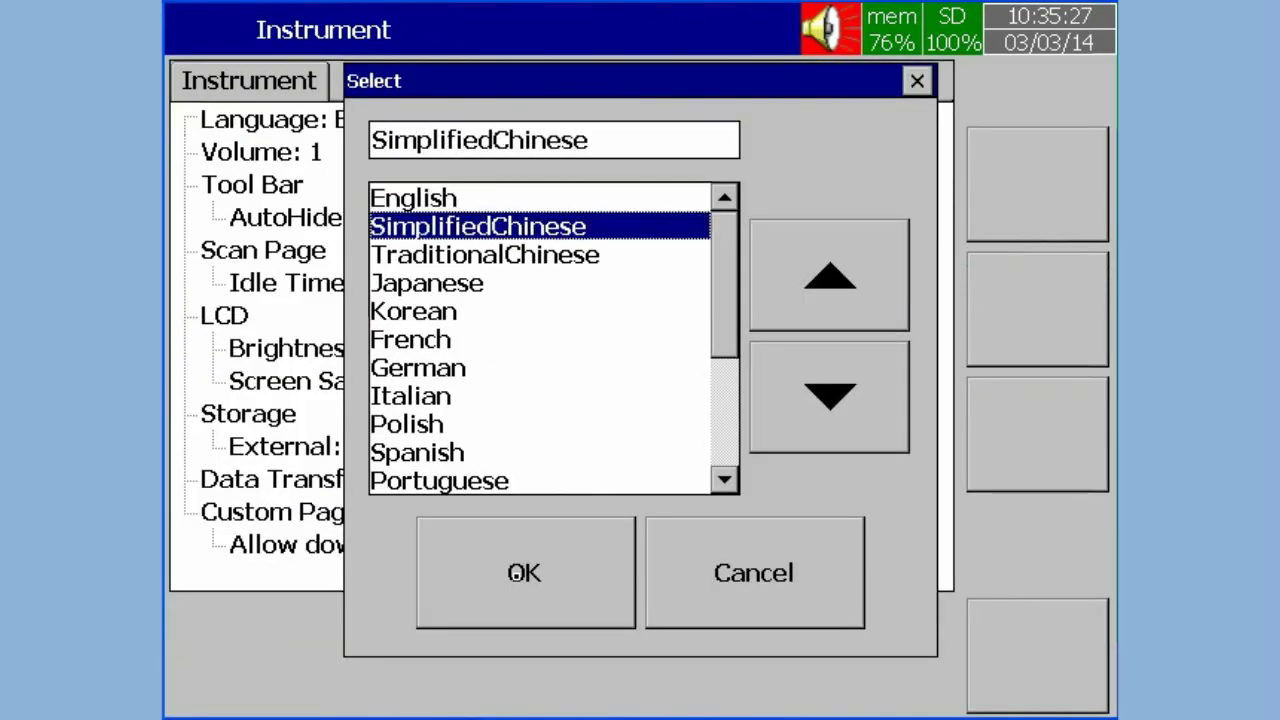
pyautogui.click(514, 574)
pyautogui.click(1020, 656)
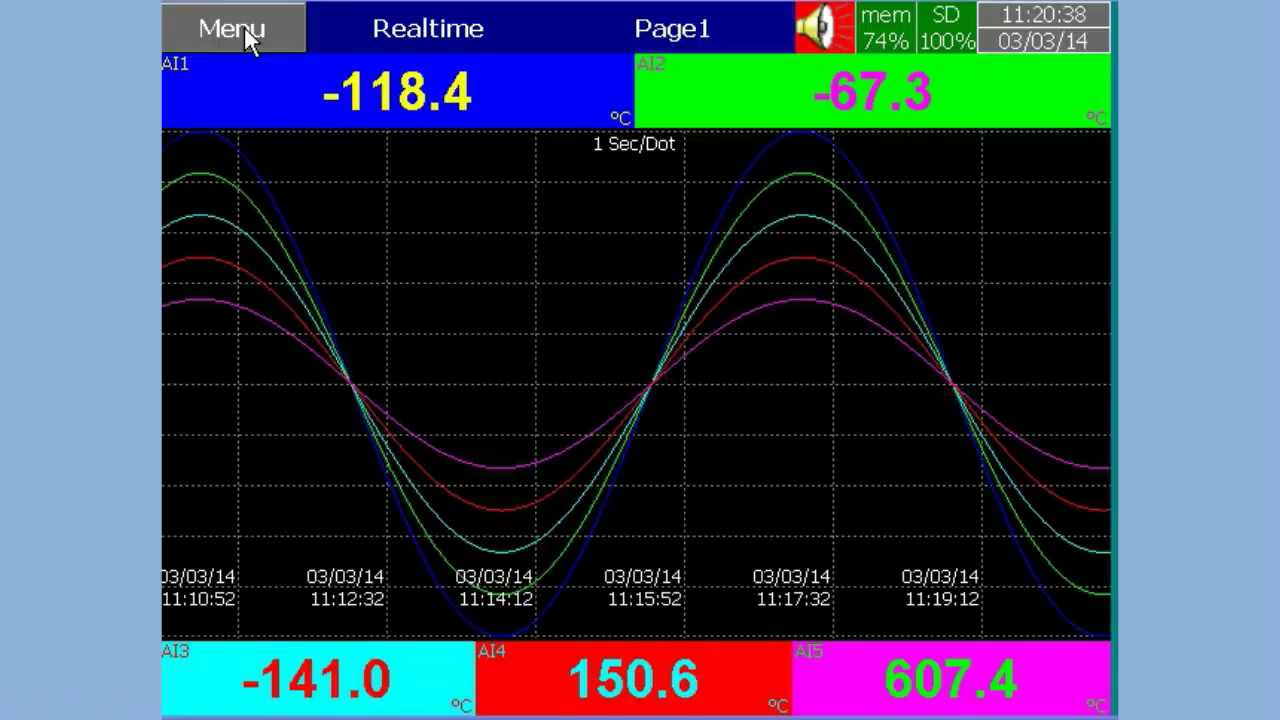
# In Instrument settings, set the Scan Page Idle Time to 1 Min.
pyautogui.click(245, 28)
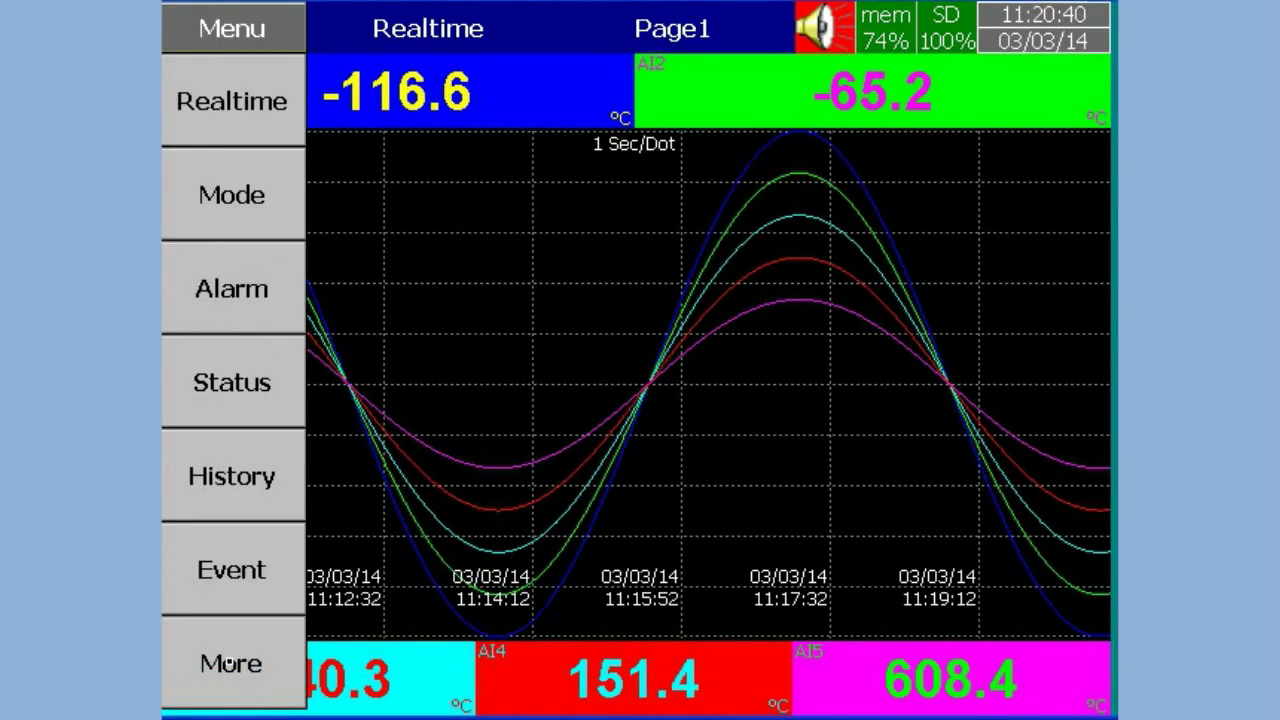
pyautogui.click(300, 625)
pyautogui.click(380, 476)
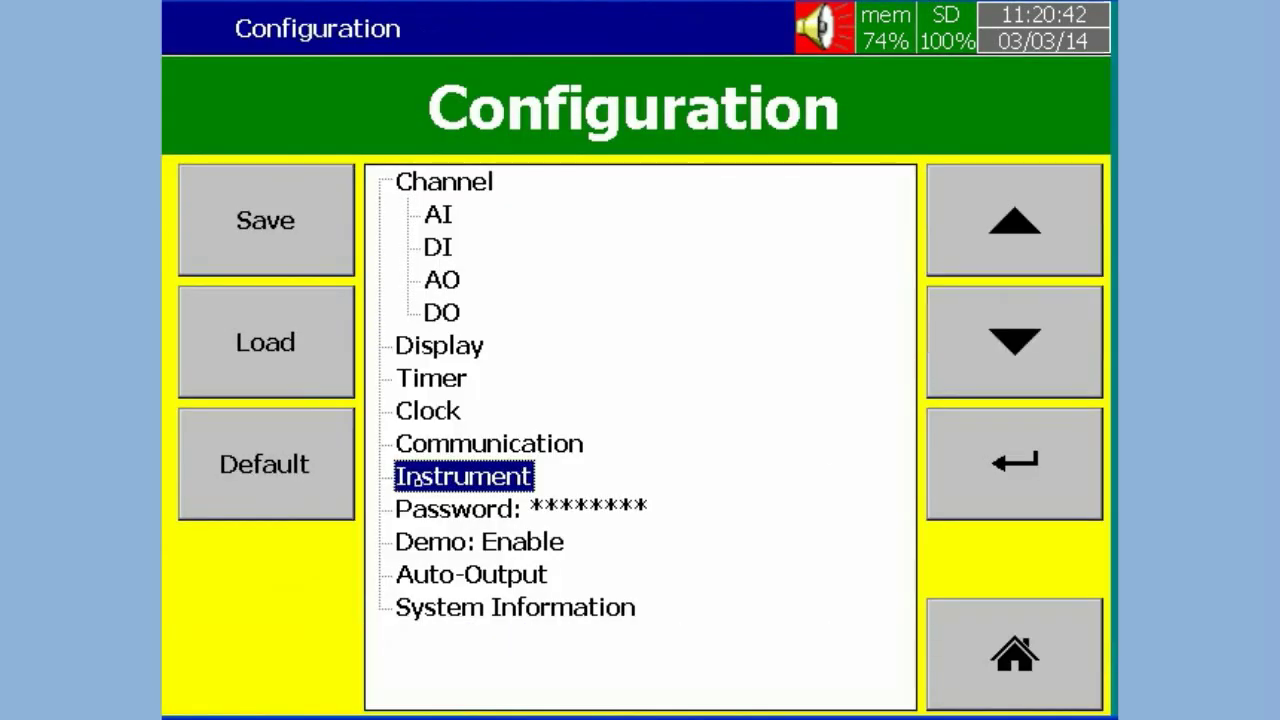
pyautogui.click(988, 443)
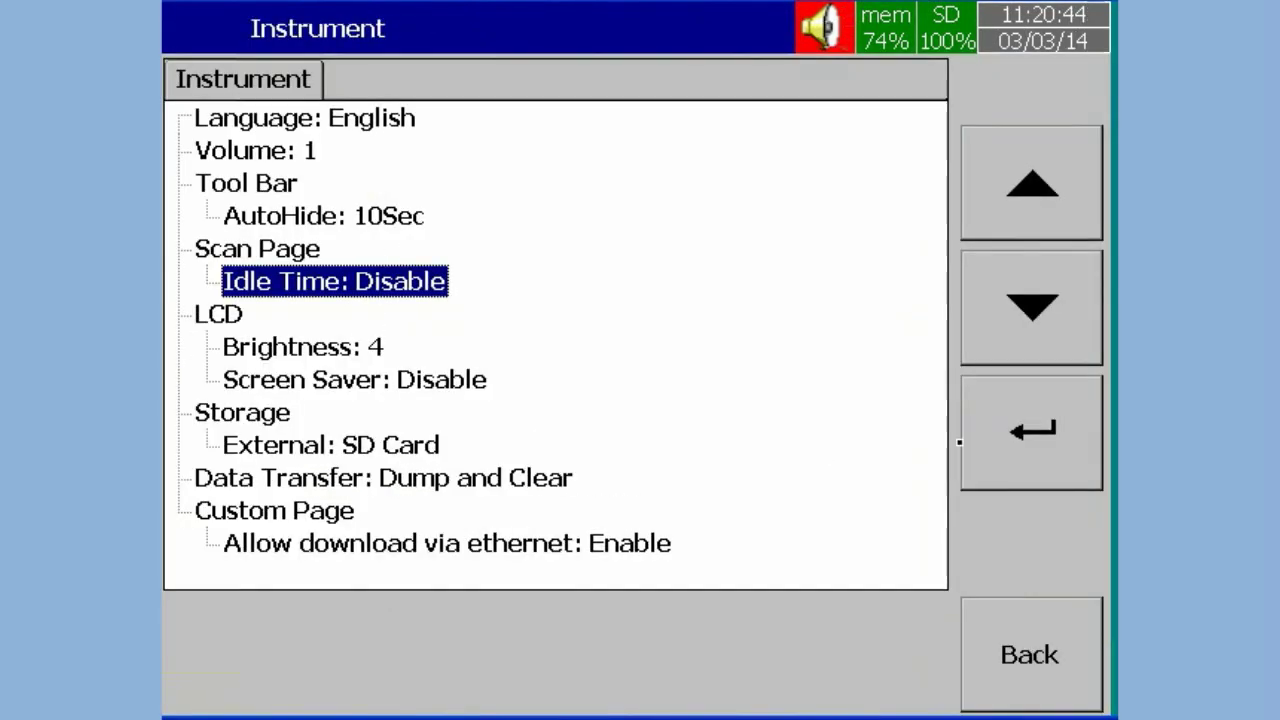
pyautogui.click(277, 251)
pyautogui.click(342, 281)
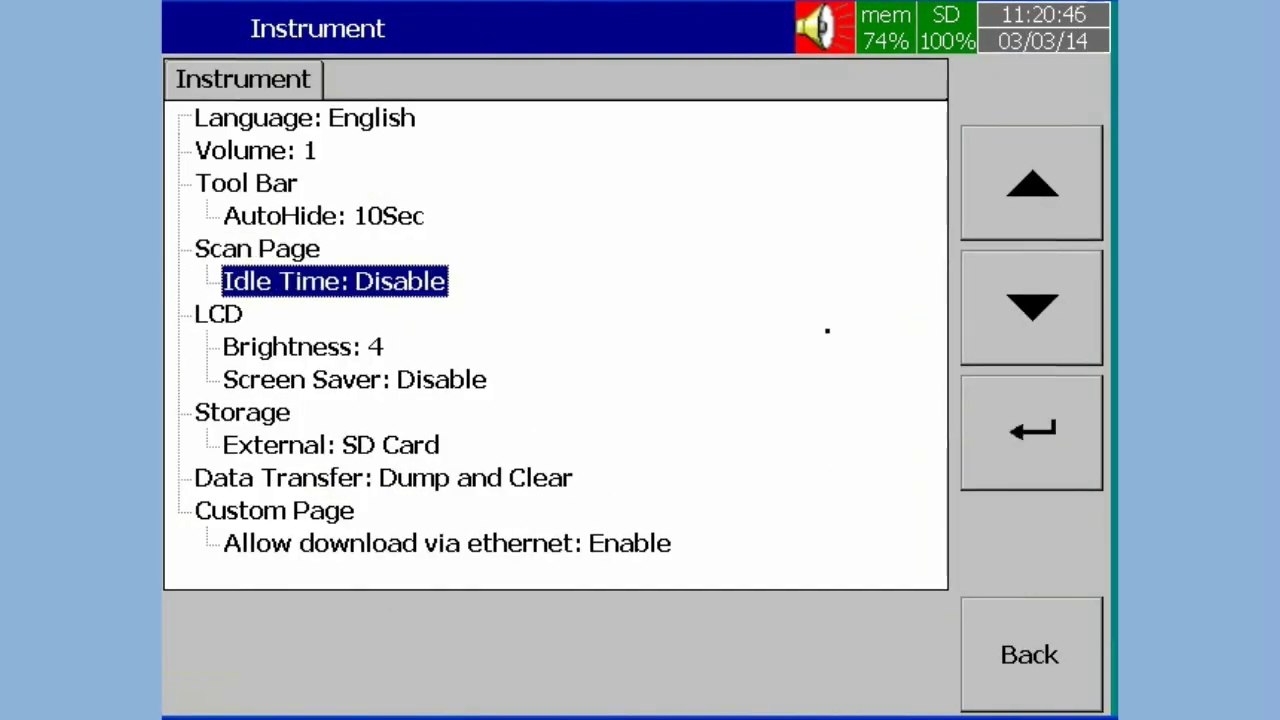
pyautogui.click(1047, 448)
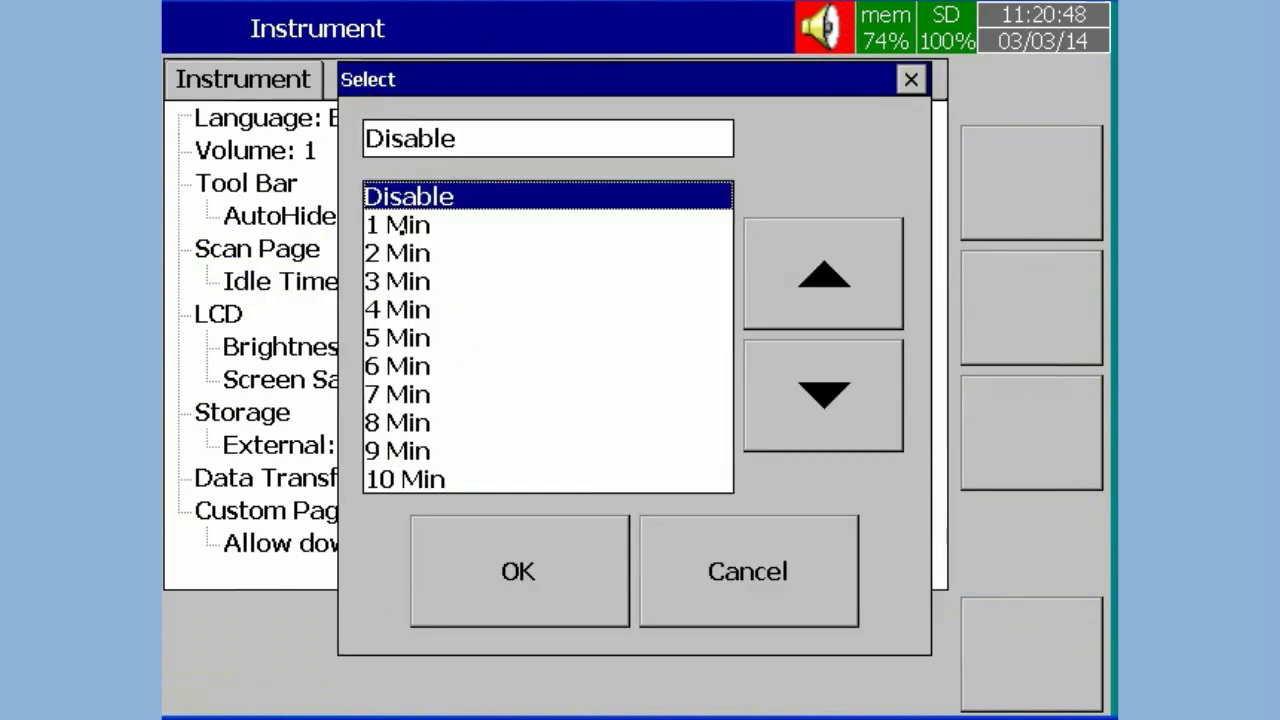
pyautogui.click(400, 226)
pyautogui.click(425, 574)
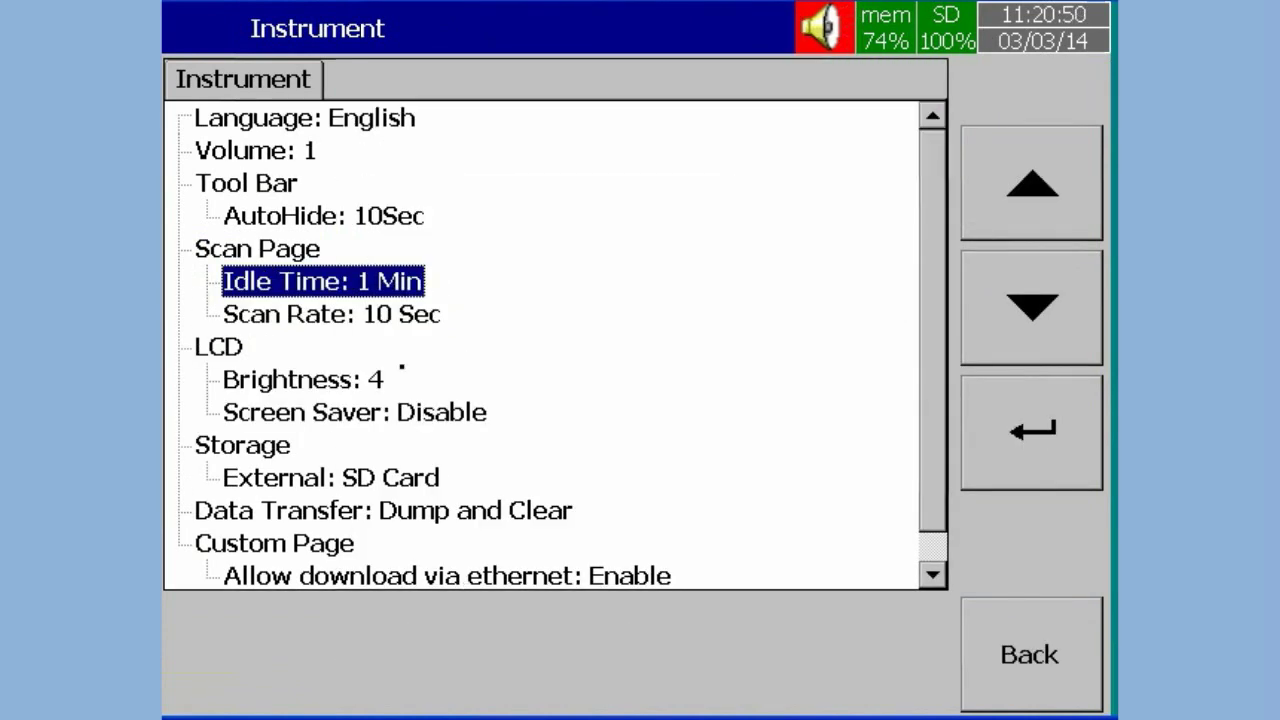
# Set the scan rate to 5 Sec and return to the realtime display.
pyautogui.click(330, 314)
pyautogui.click(1025, 417)
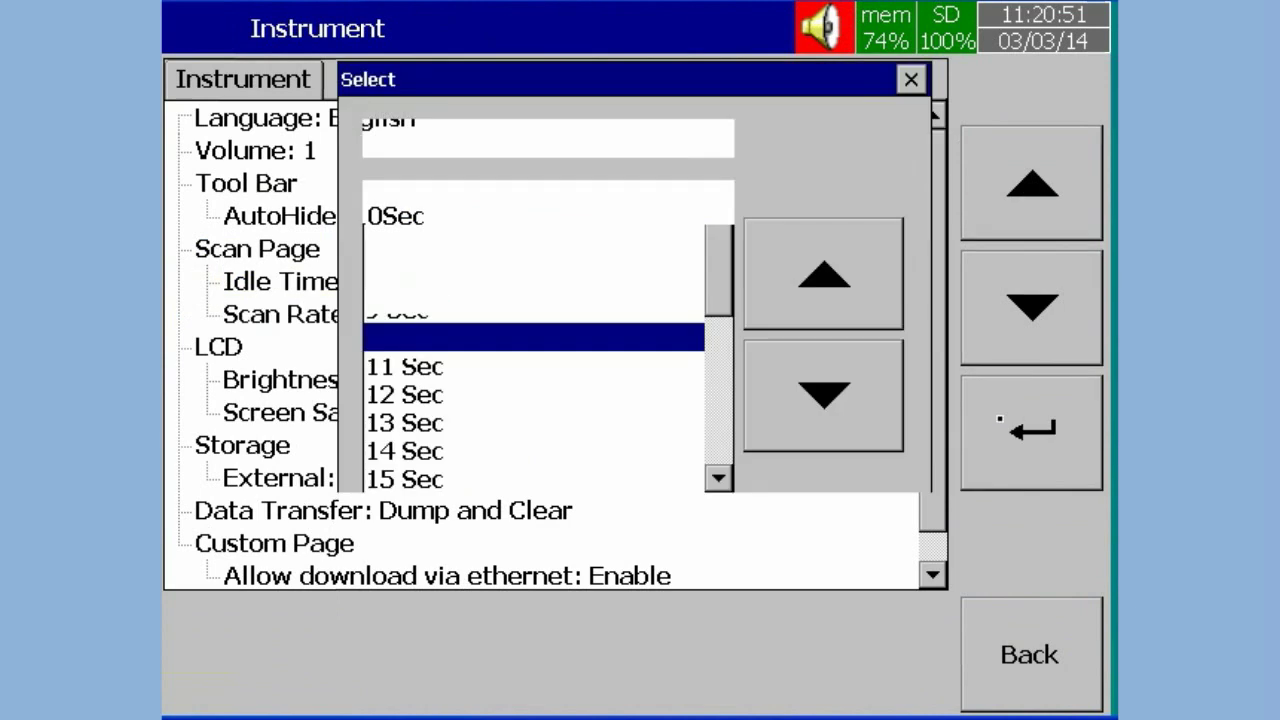
pyautogui.click(413, 212)
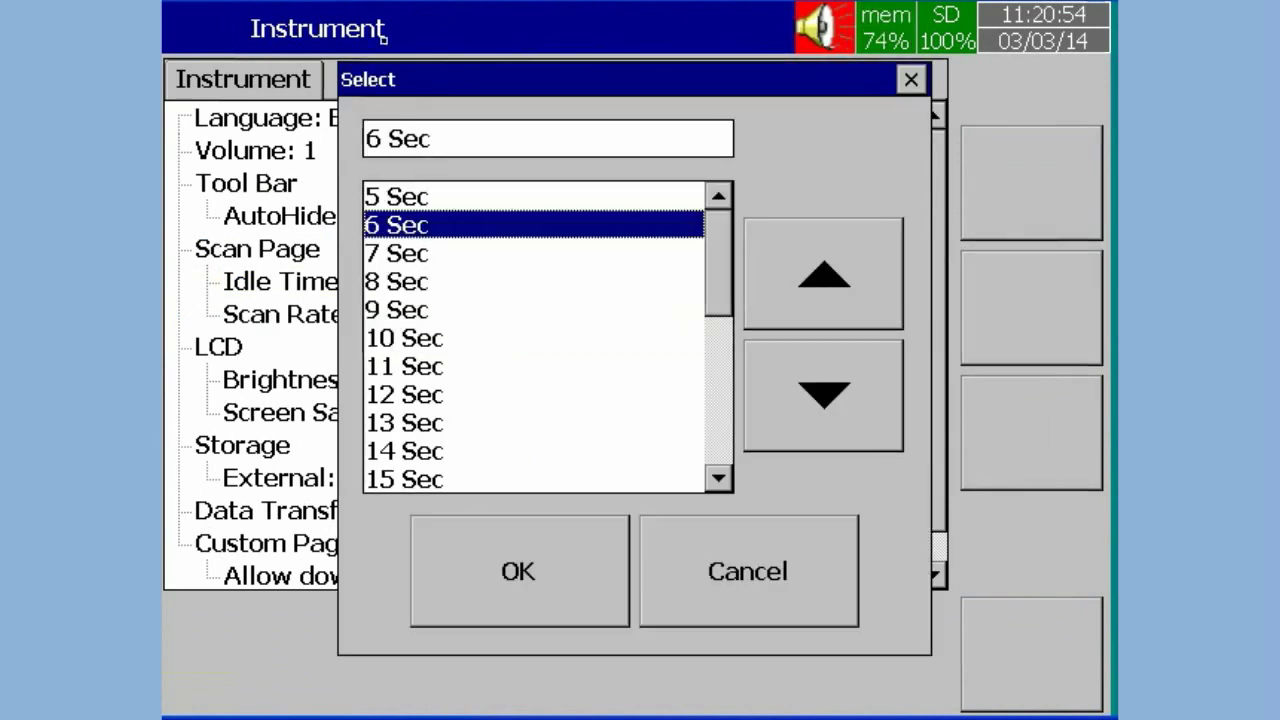
pyautogui.click(391, 195)
pyautogui.click(498, 540)
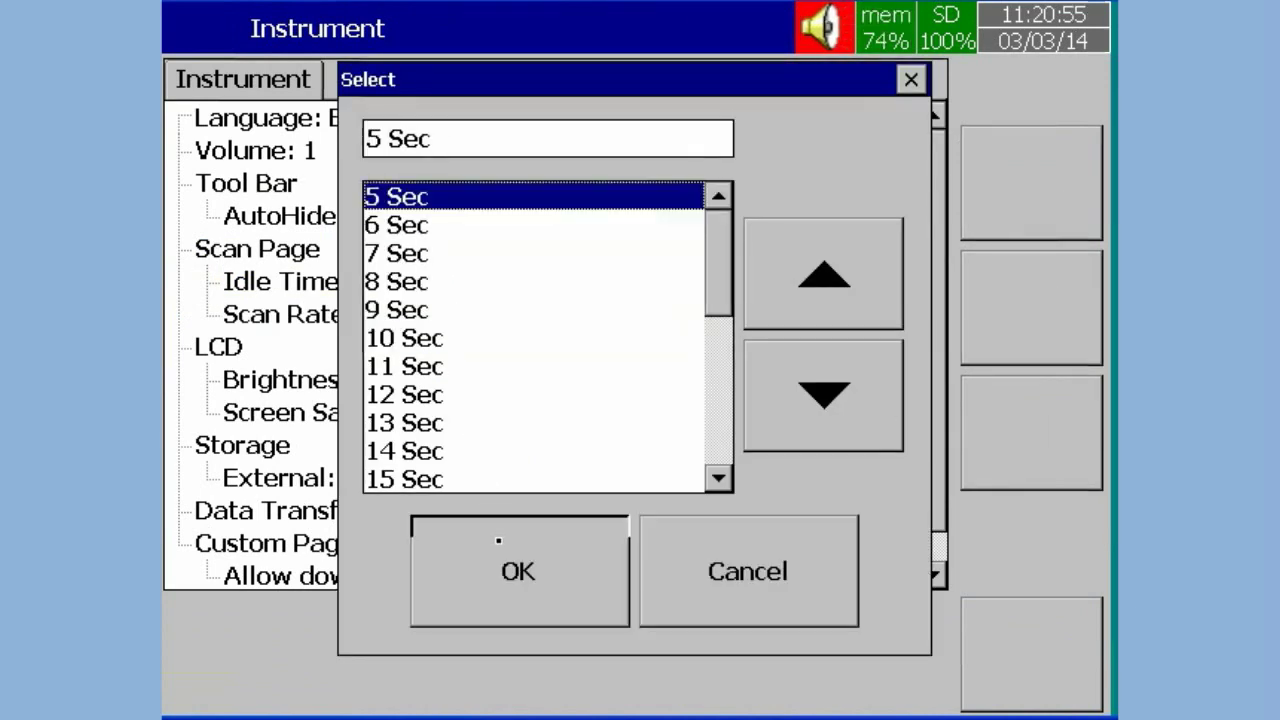
pyautogui.click(1008, 662)
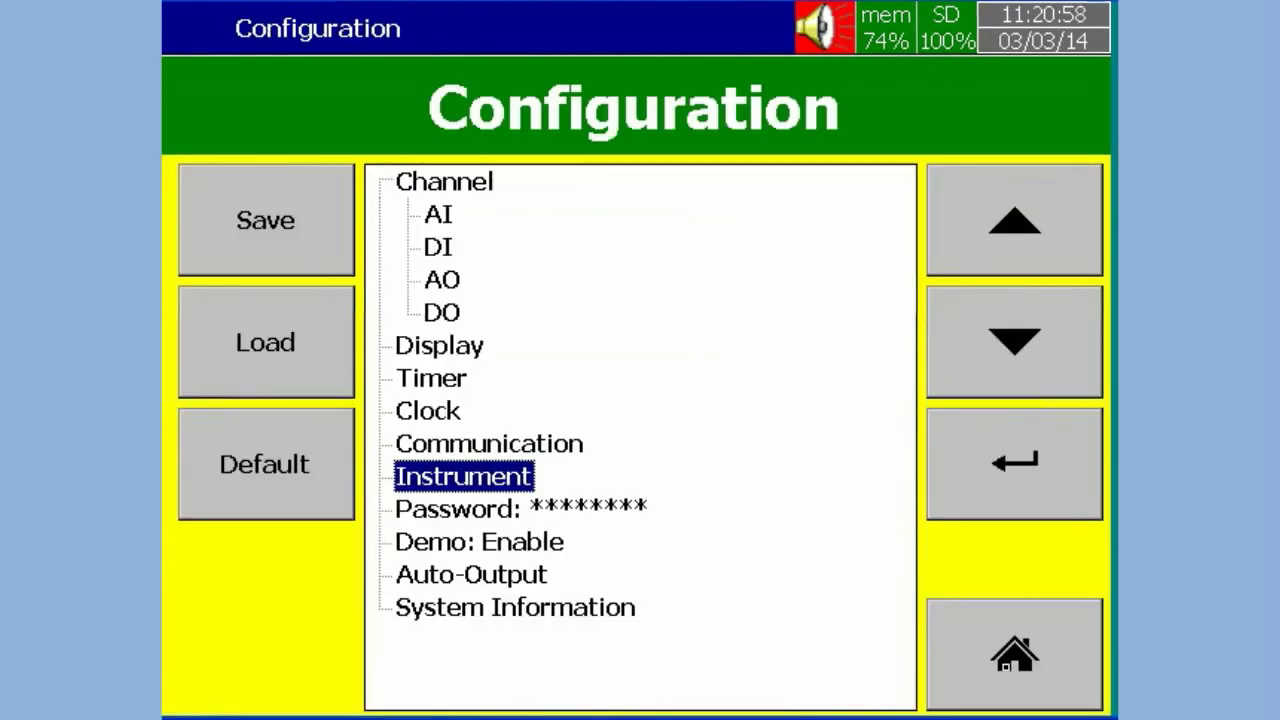
pyautogui.click(1012, 660)
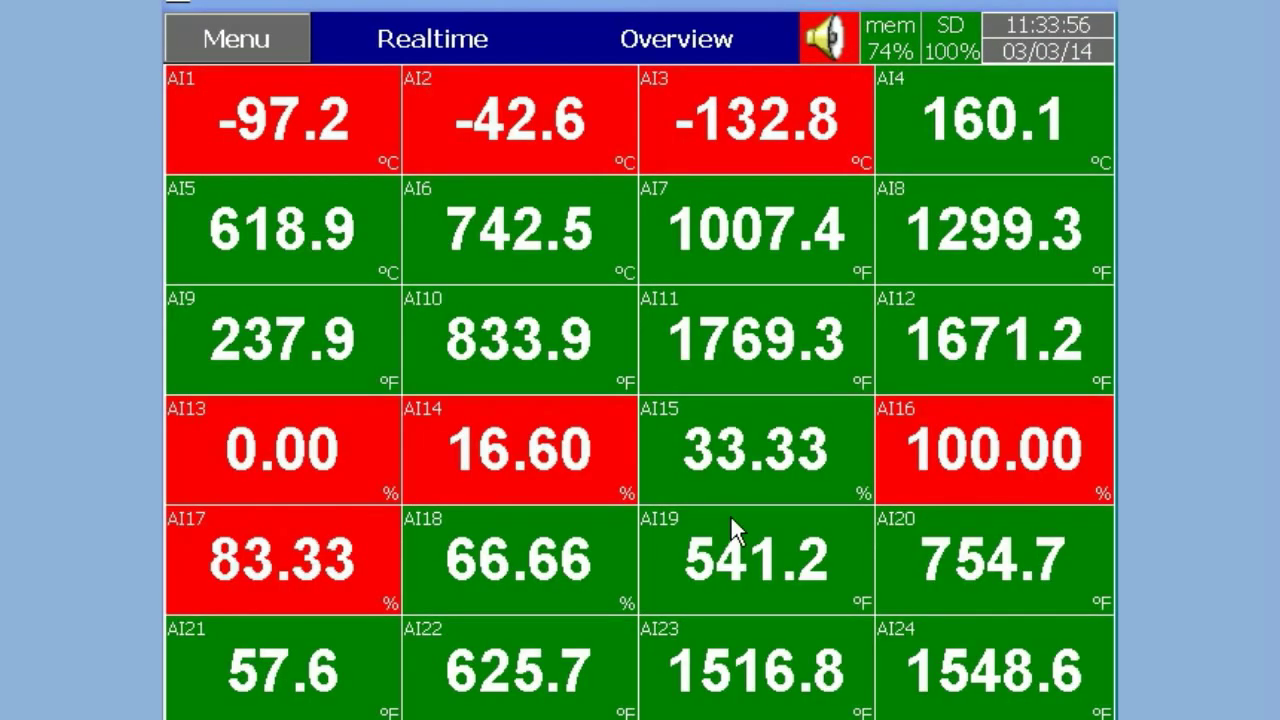
# Let the recorder sit idle while scan mode cycles through Overview and trend Pages 1-4.
pyautogui.click(730, 514)
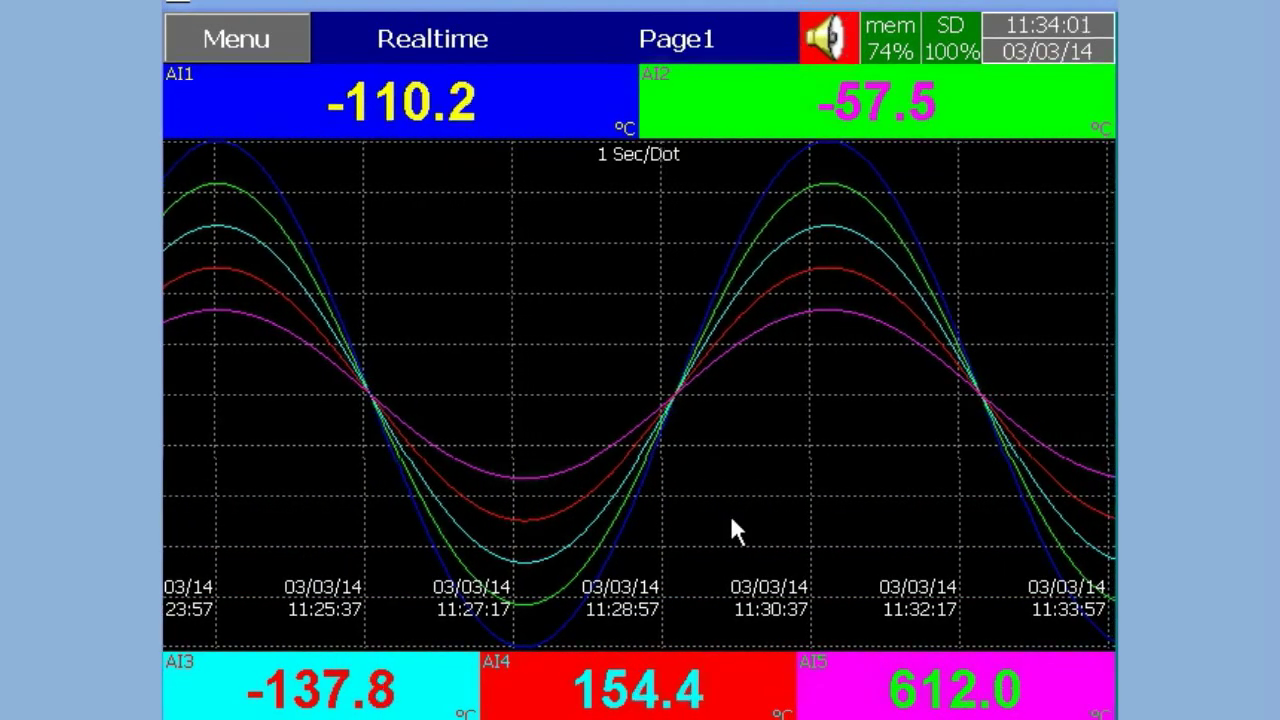
pyautogui.click(731, 520)
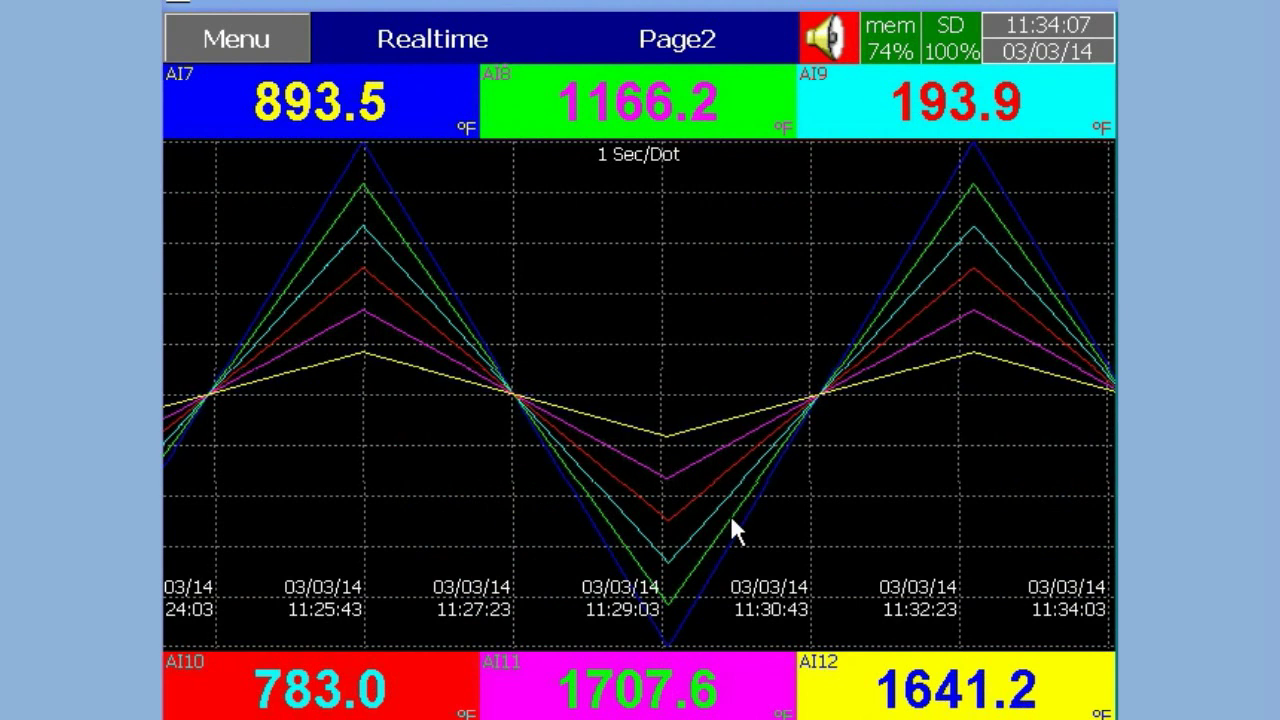
pyautogui.click(731, 520)
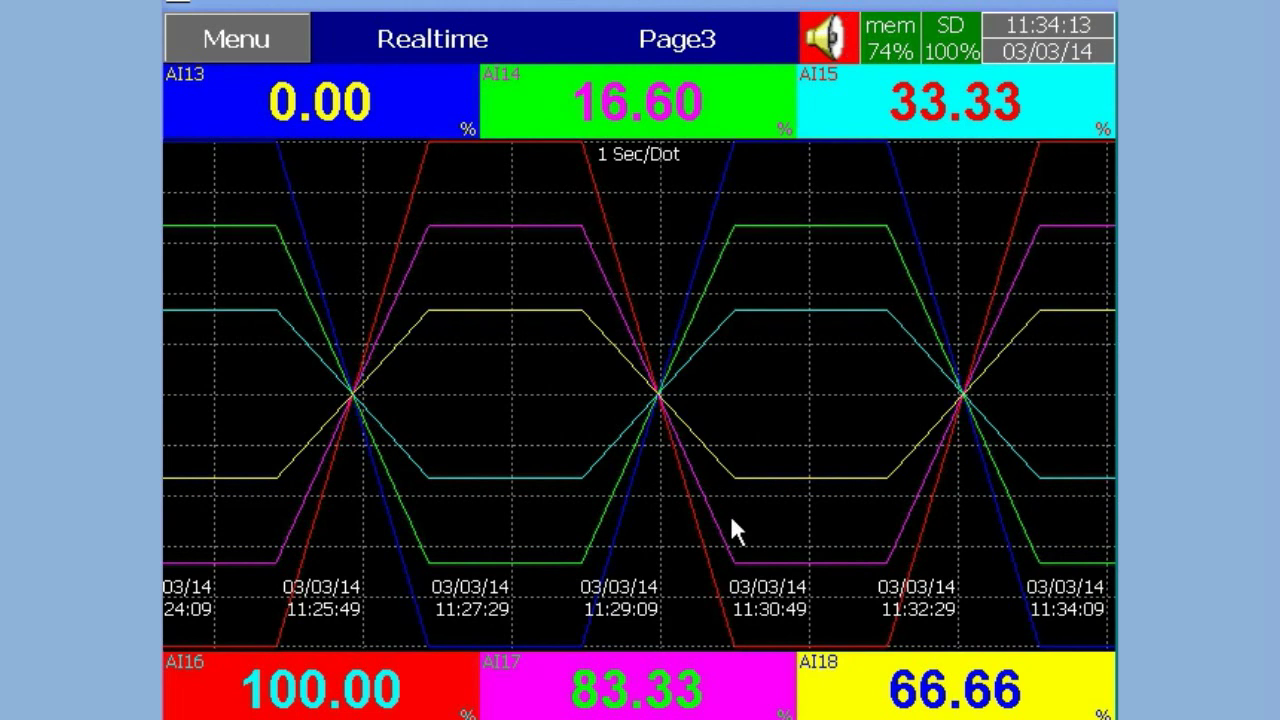
pyautogui.click(731, 520)
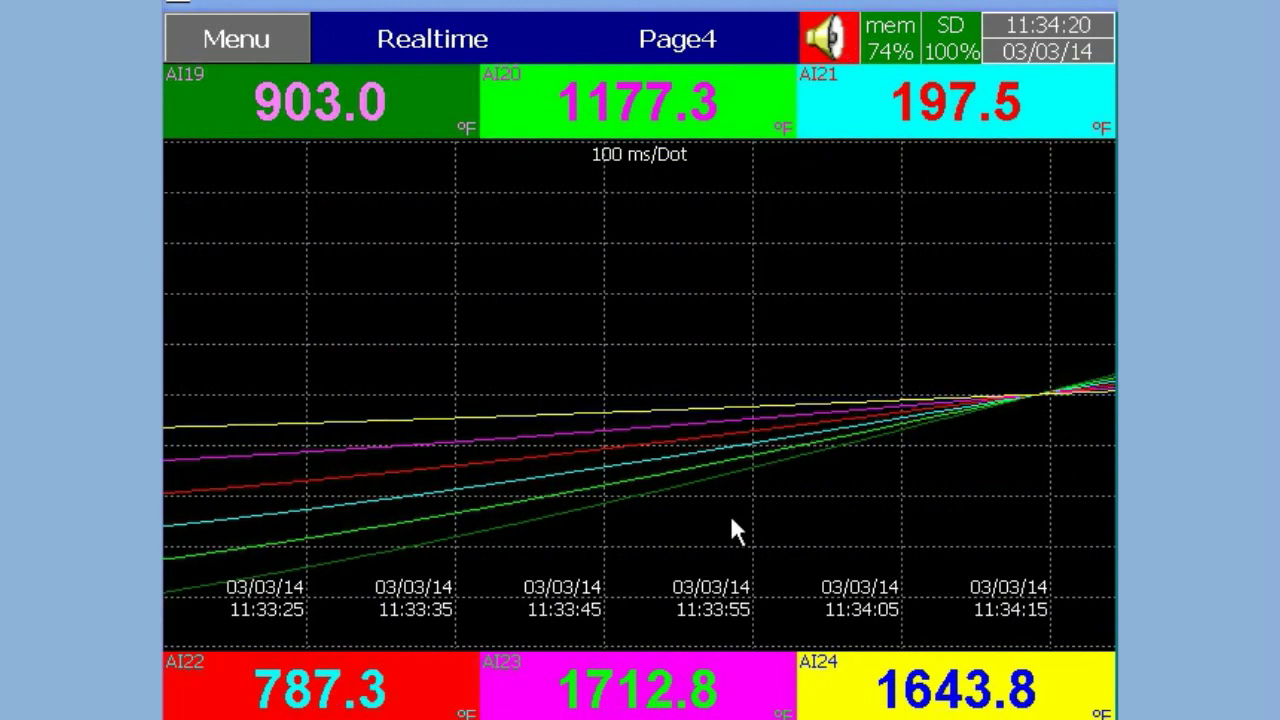
pyautogui.click(729, 512)
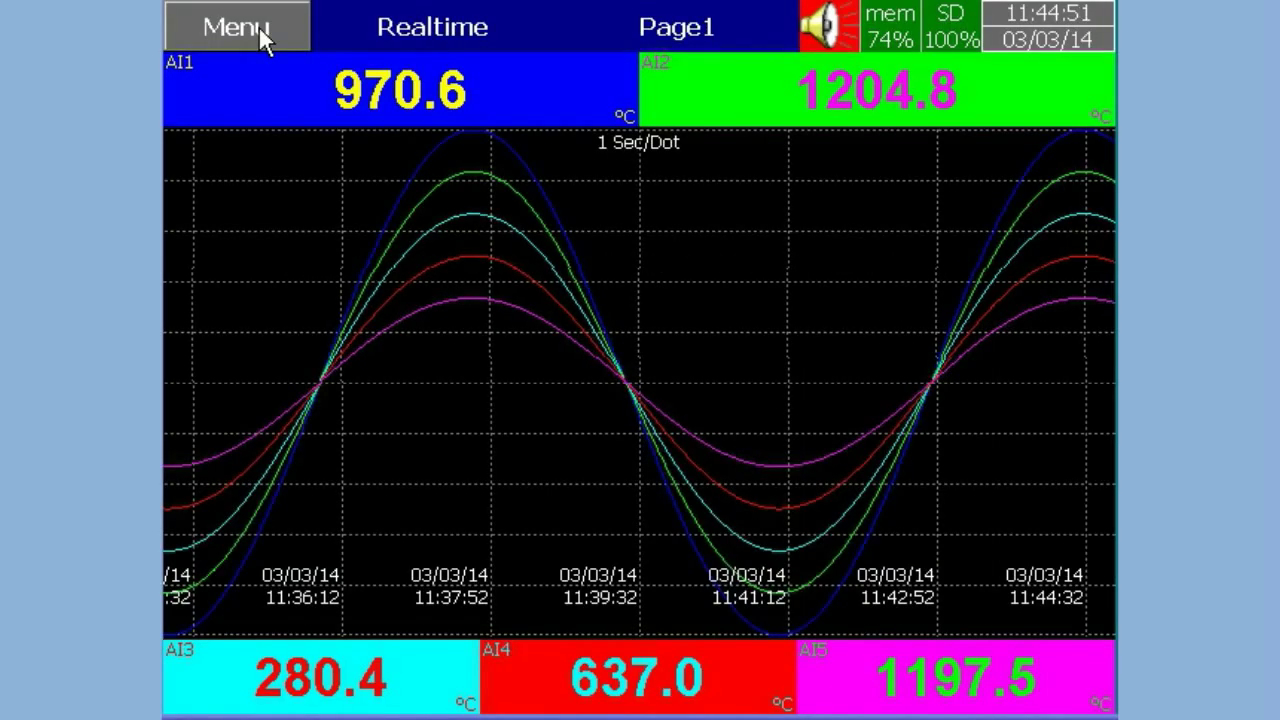
# Change the LCD Screen Saver from Disable to 10 Min in Instrument settings.
pyautogui.click(259, 28)
pyautogui.click(241, 680)
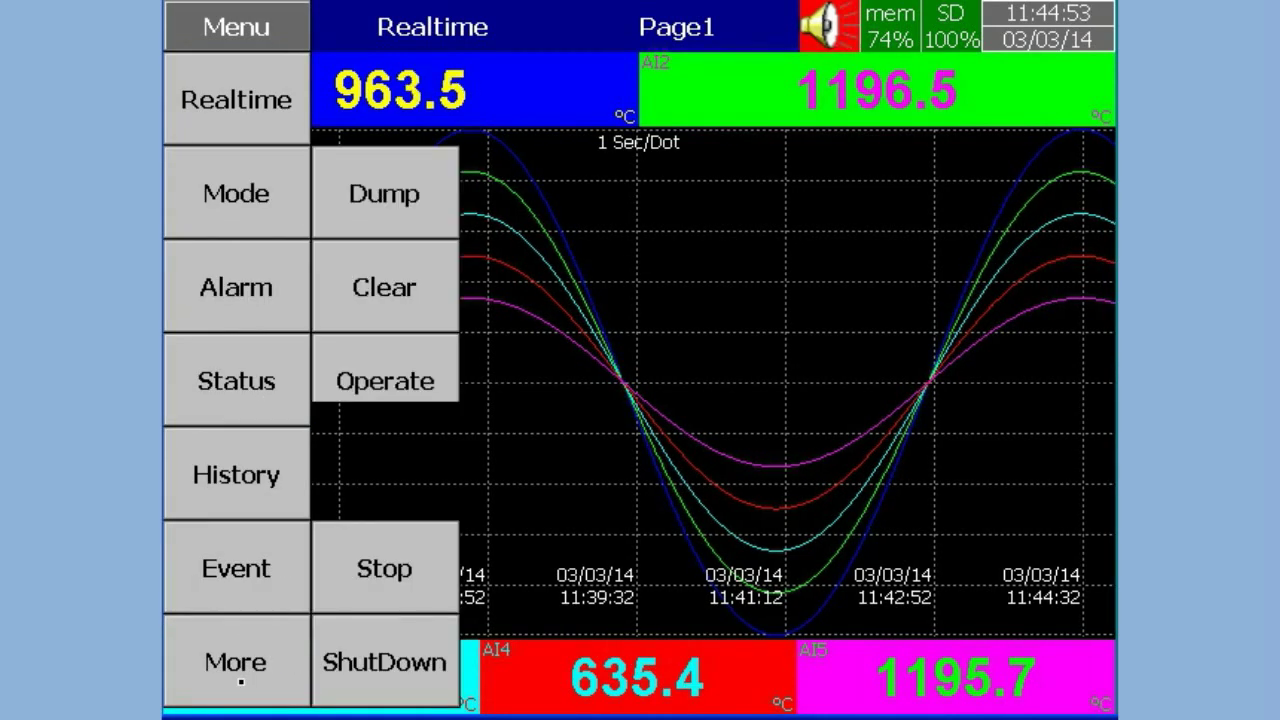
pyautogui.click(385, 474)
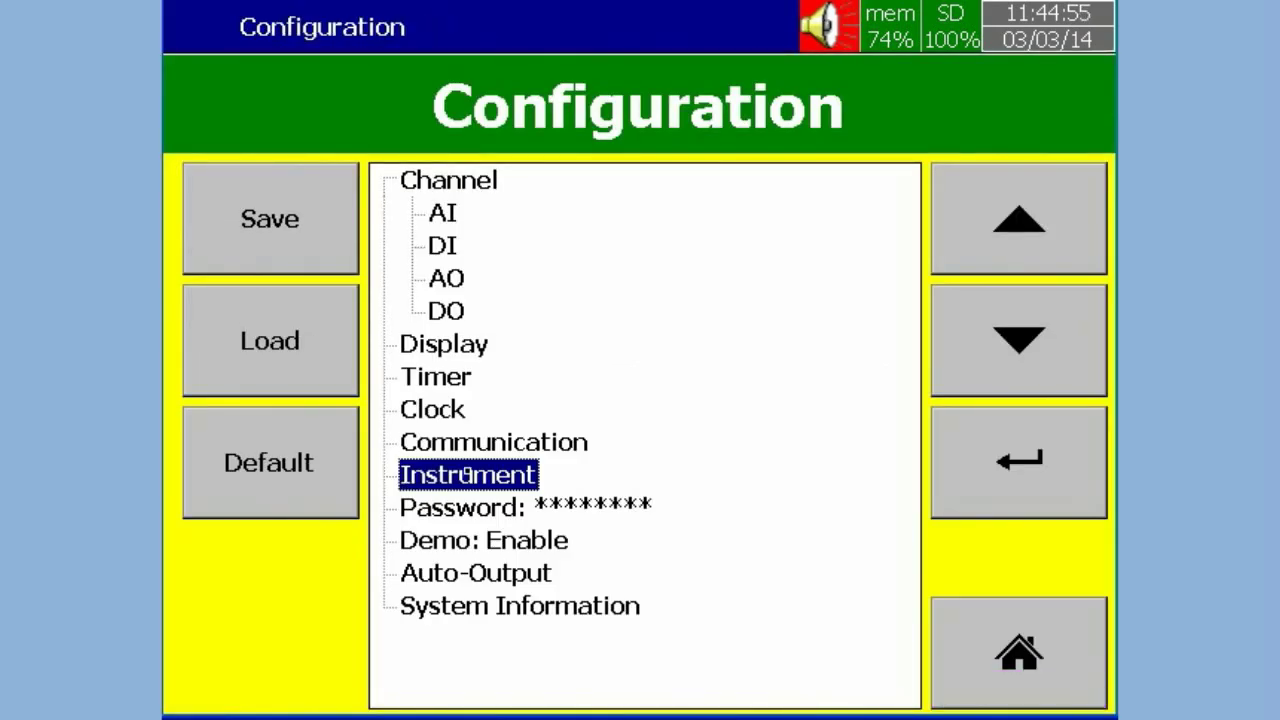
pyautogui.click(1003, 475)
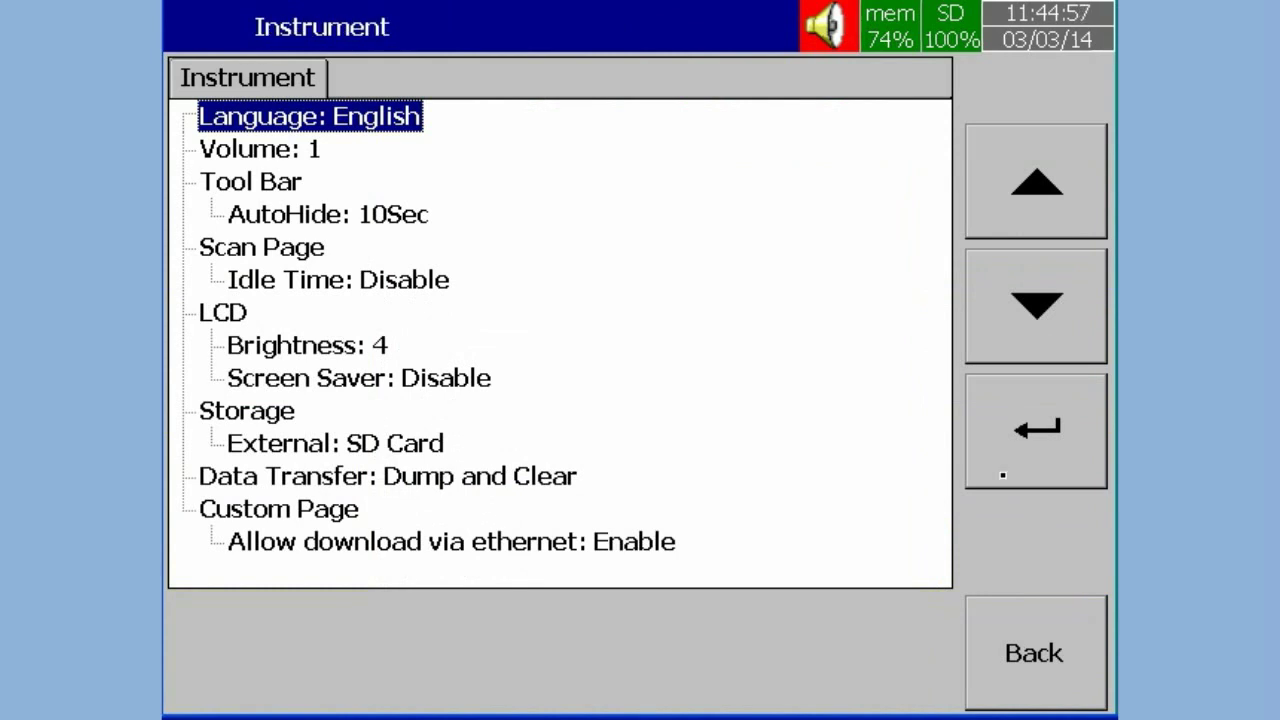
pyautogui.click(222, 313)
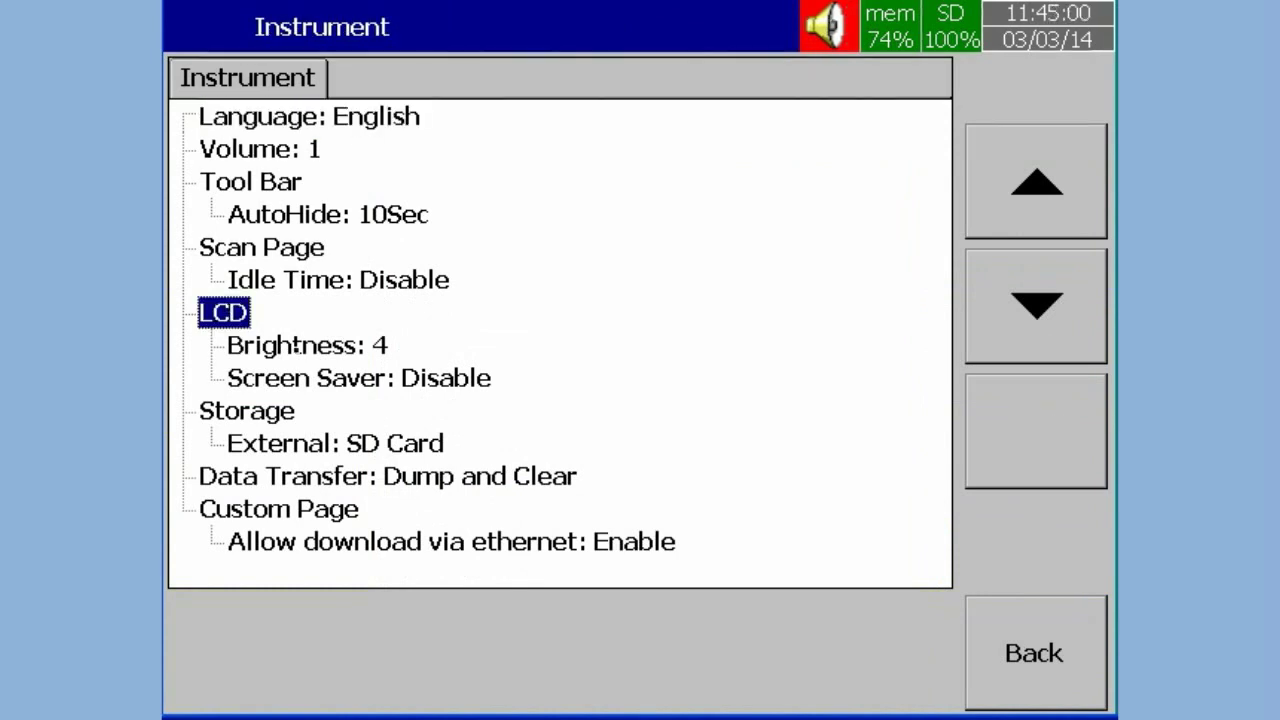
pyautogui.click(357, 383)
pyautogui.click(1022, 437)
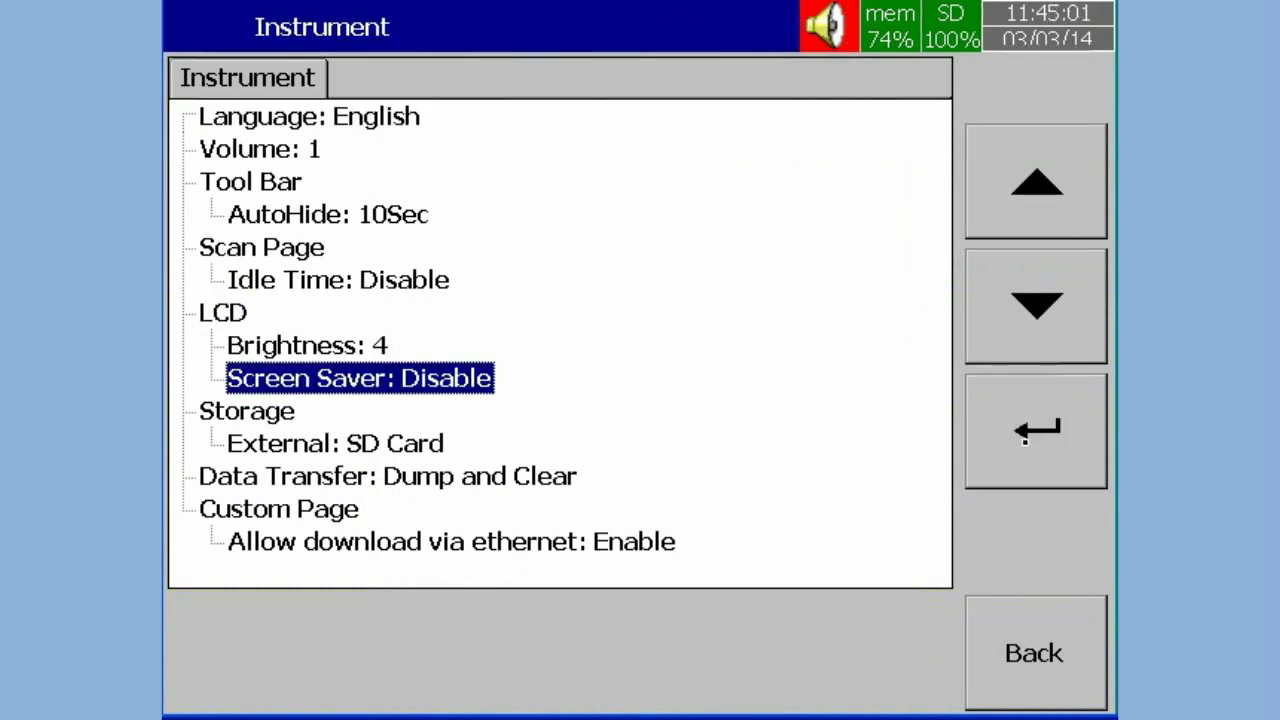
pyautogui.click(417, 252)
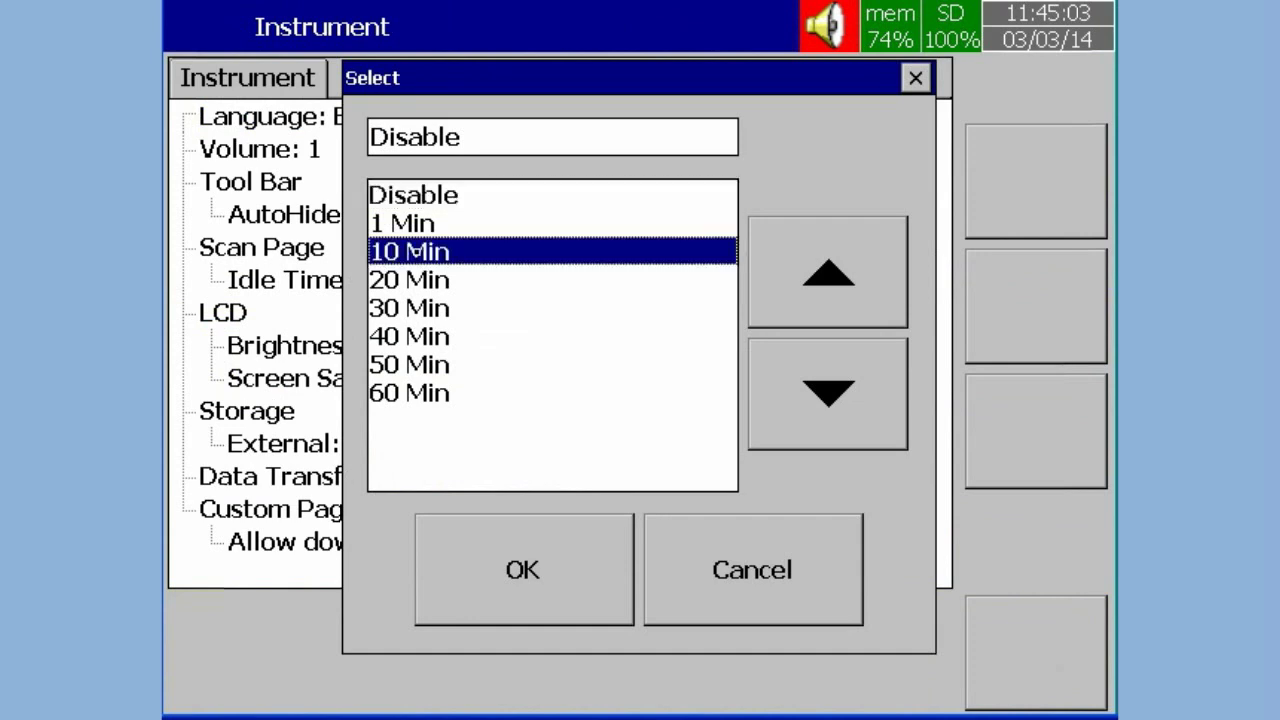
pyautogui.click(534, 606)
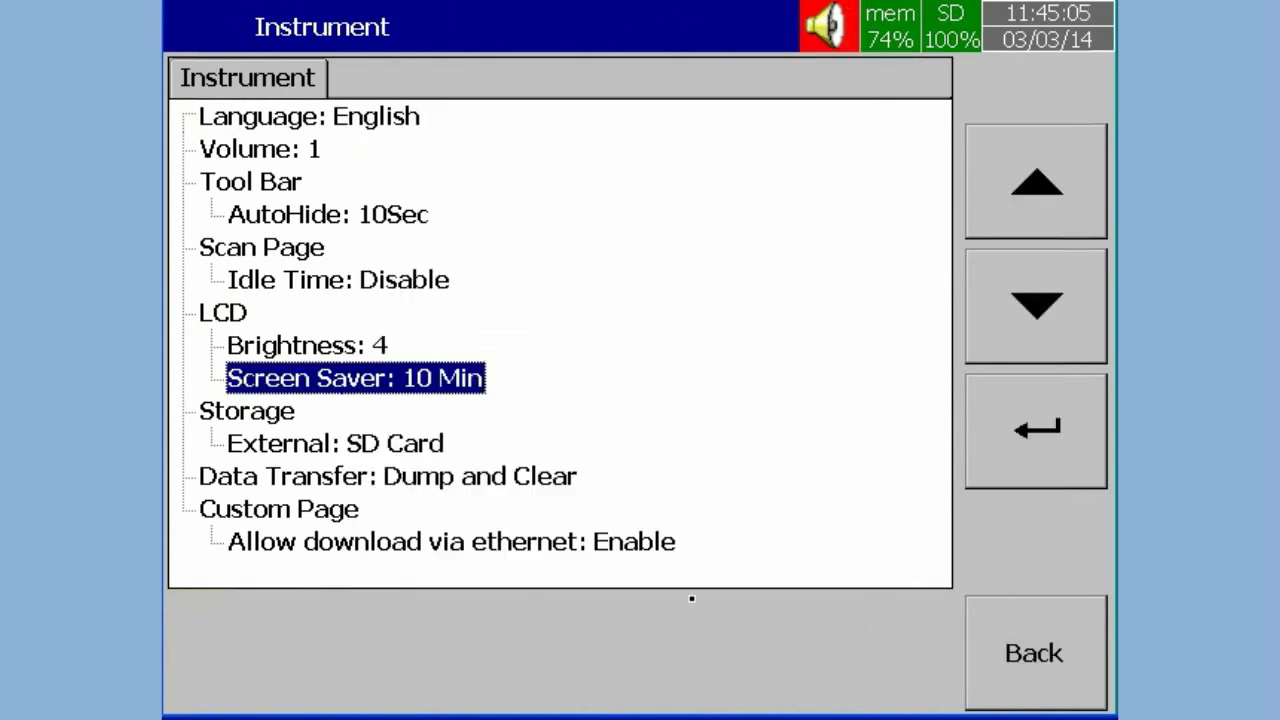
pyautogui.click(1046, 626)
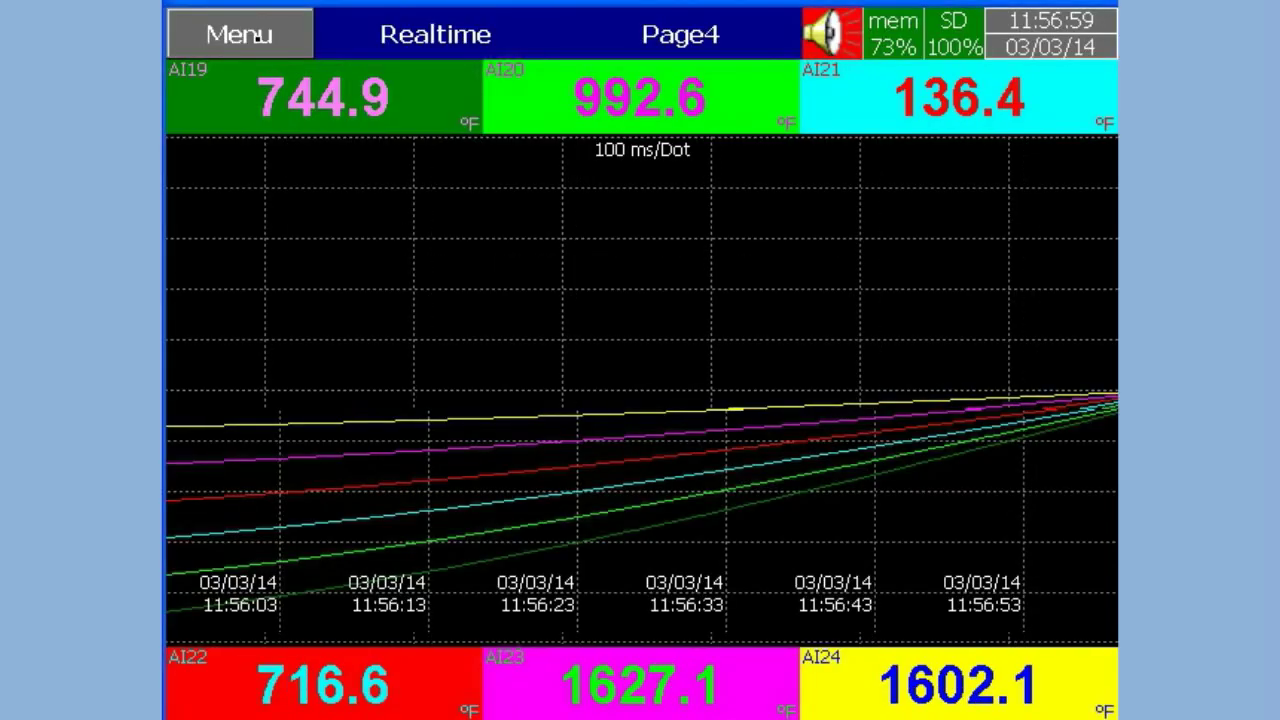
# Set External storage to USB flash instead of SD Card and save the configuration.
pyautogui.click(257, 37)
pyautogui.click(265, 688)
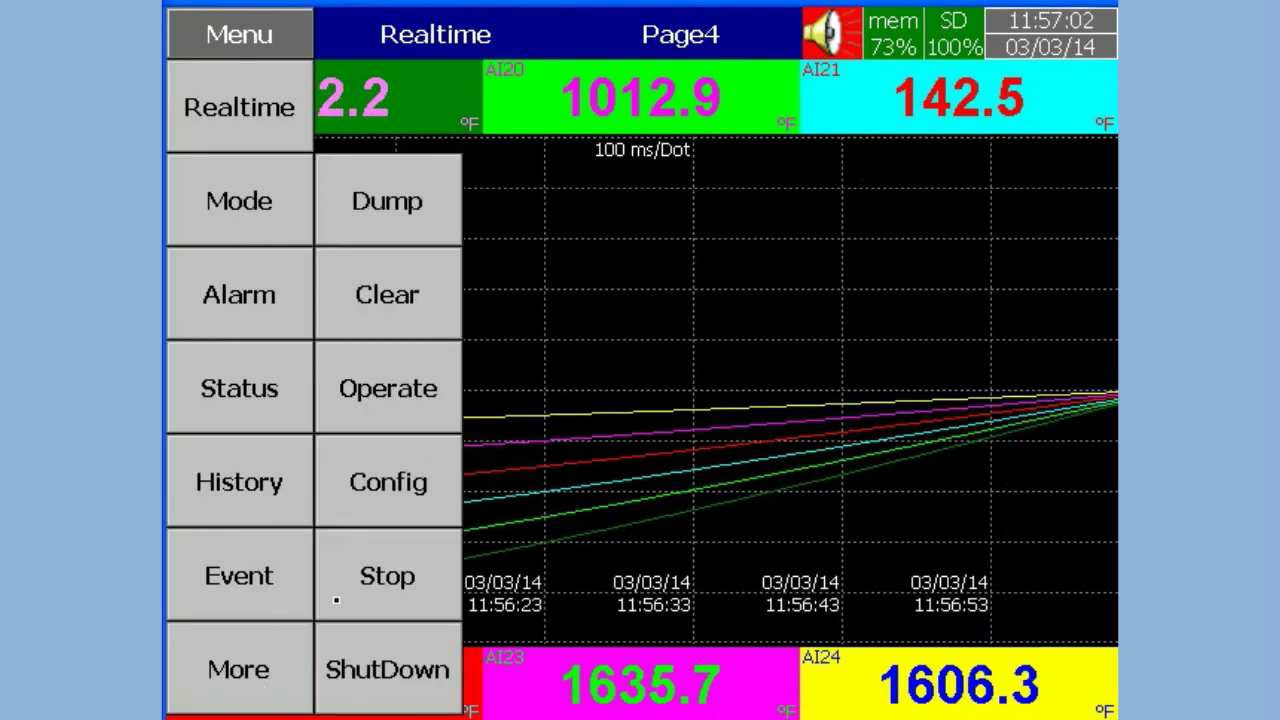
pyautogui.click(388, 482)
pyautogui.click(470, 483)
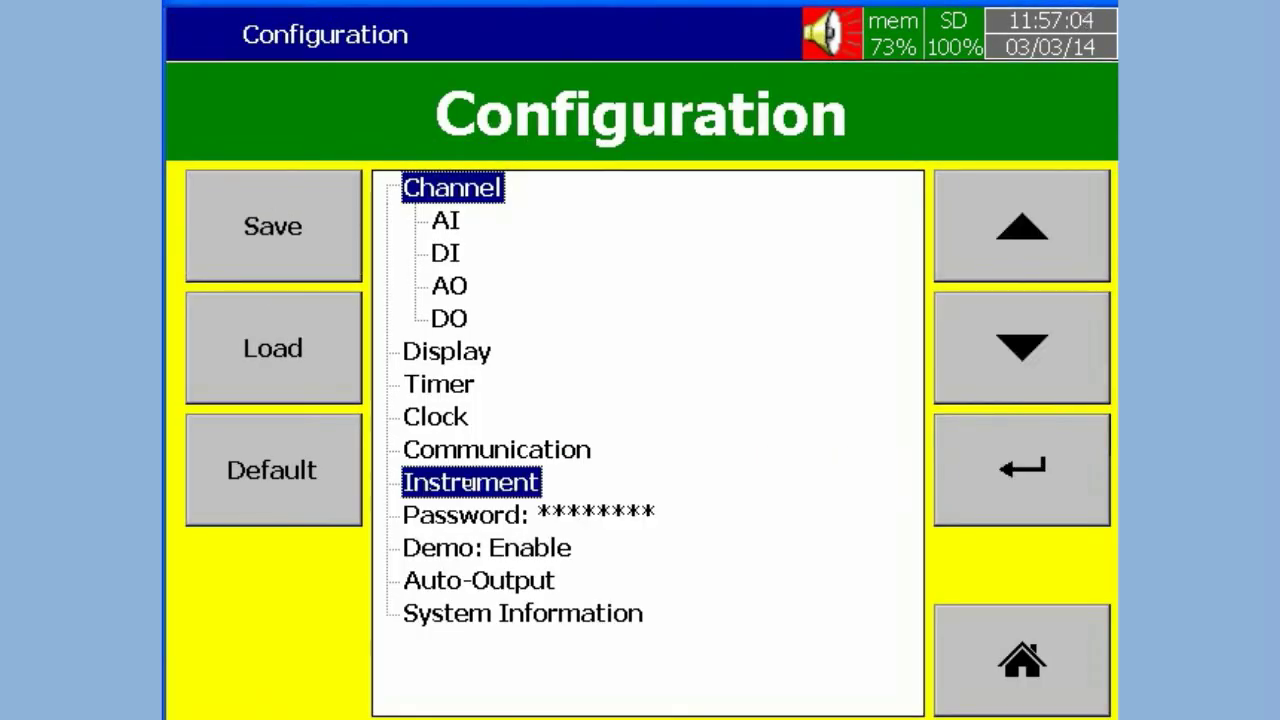
pyautogui.click(990, 480)
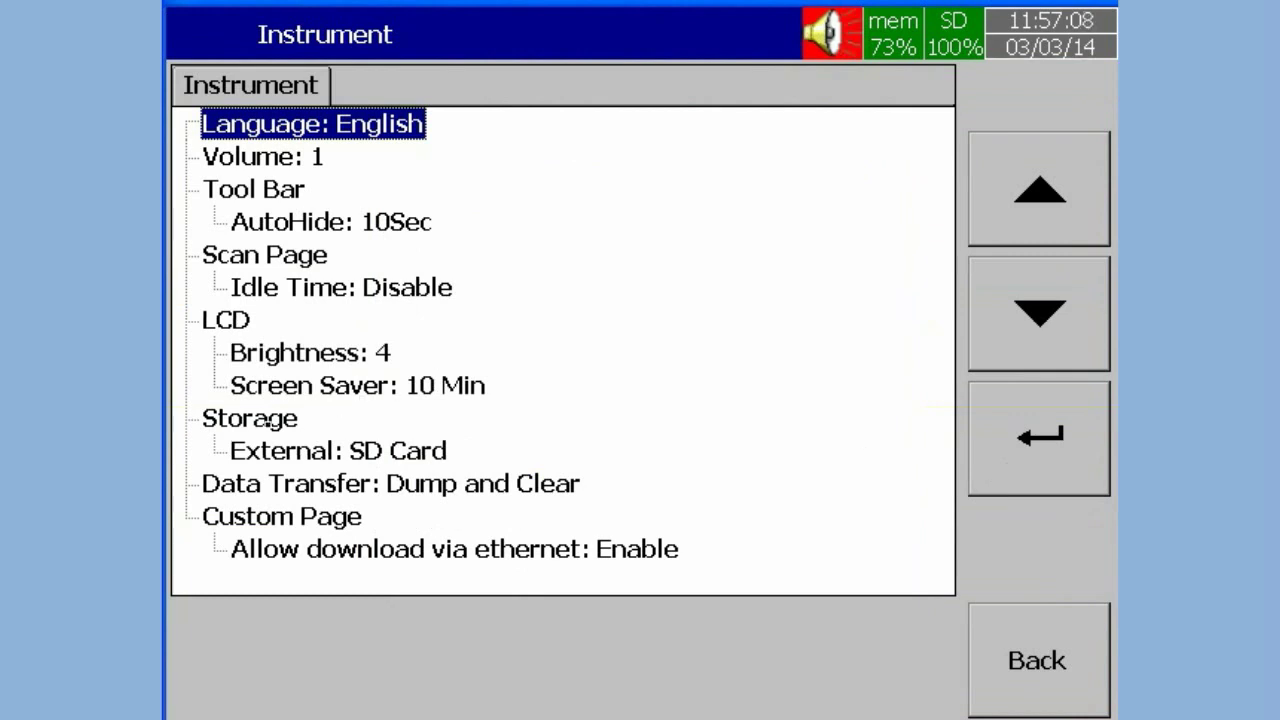
pyautogui.click(265, 420)
pyautogui.click(543, 453)
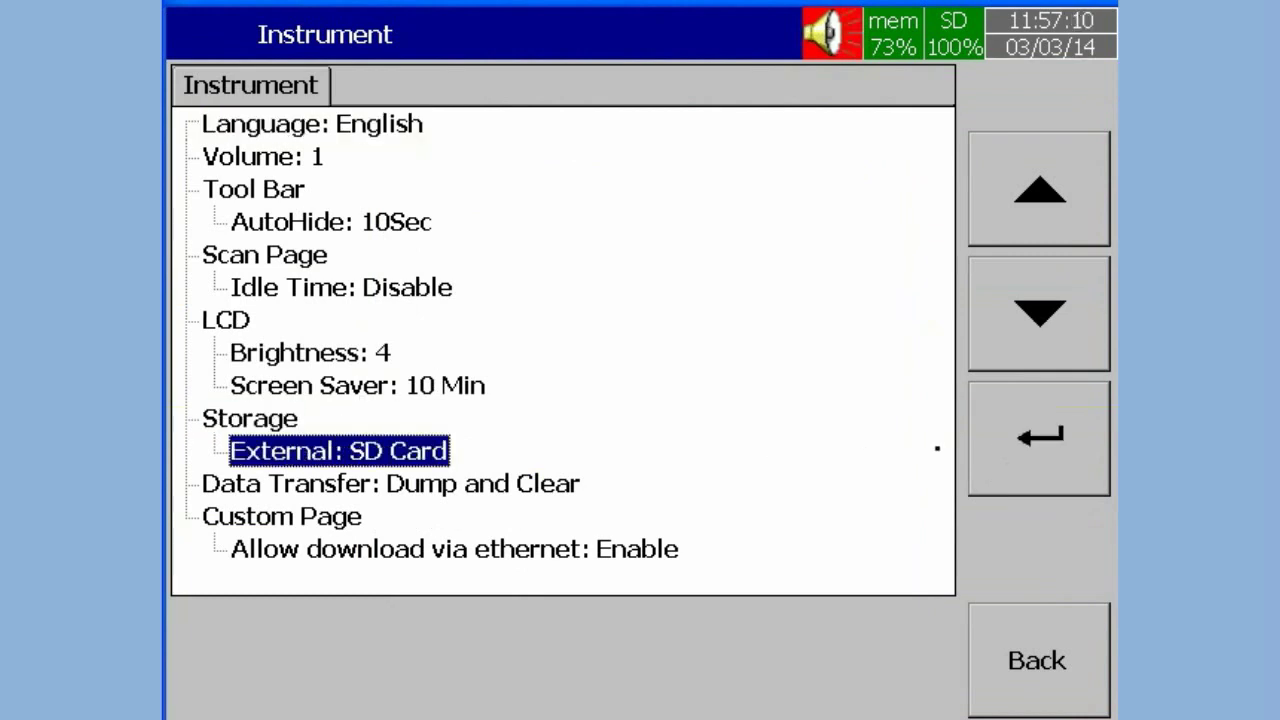
pyautogui.click(1014, 440)
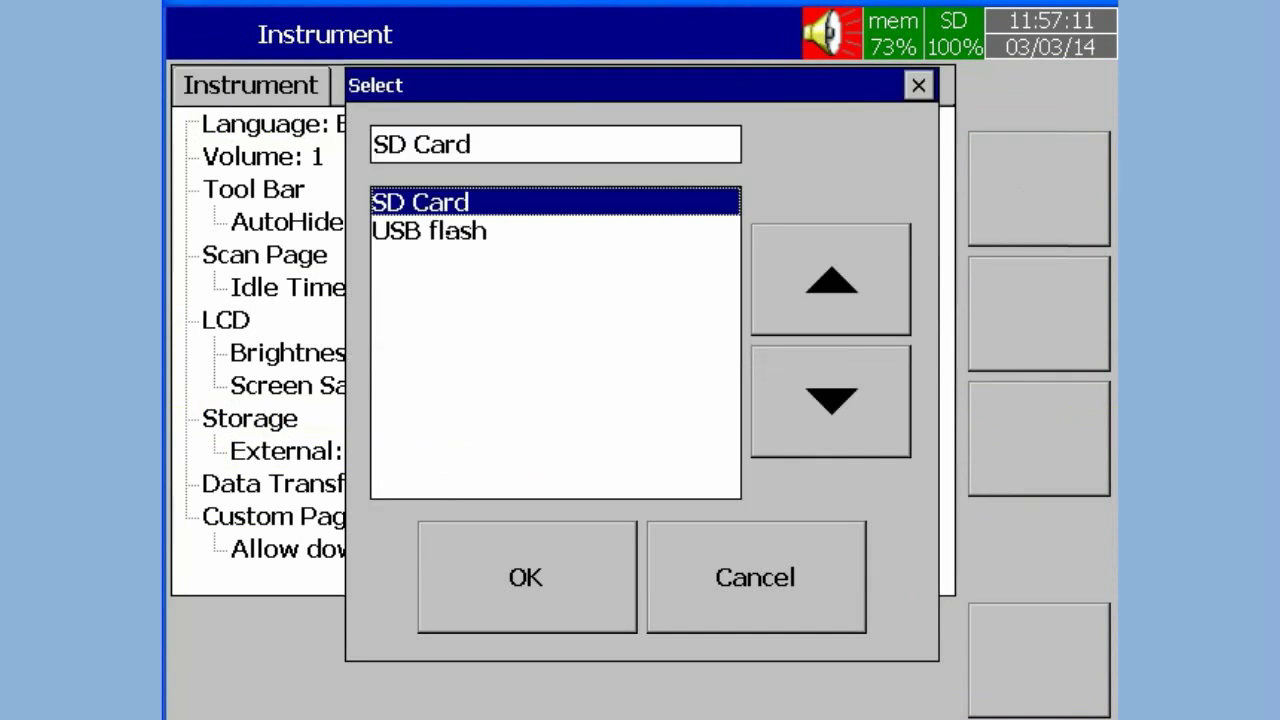
pyautogui.click(460, 231)
pyautogui.click(535, 588)
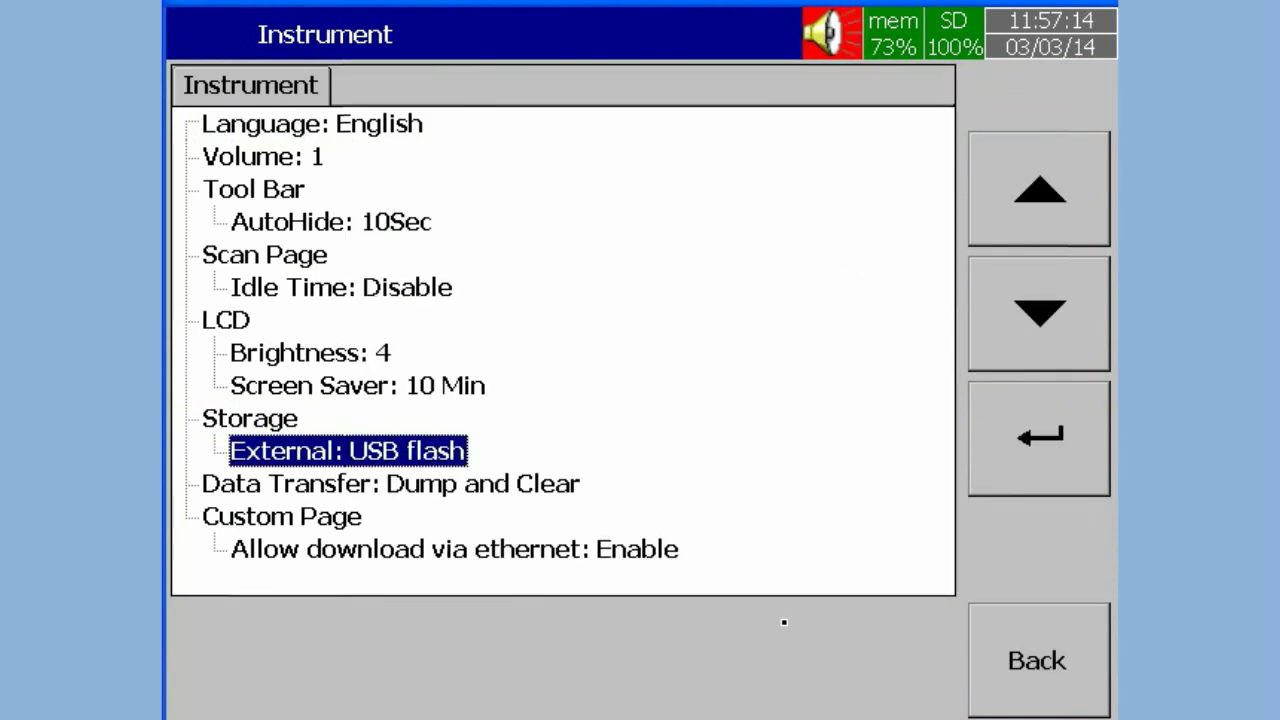
pyautogui.click(1038, 660)
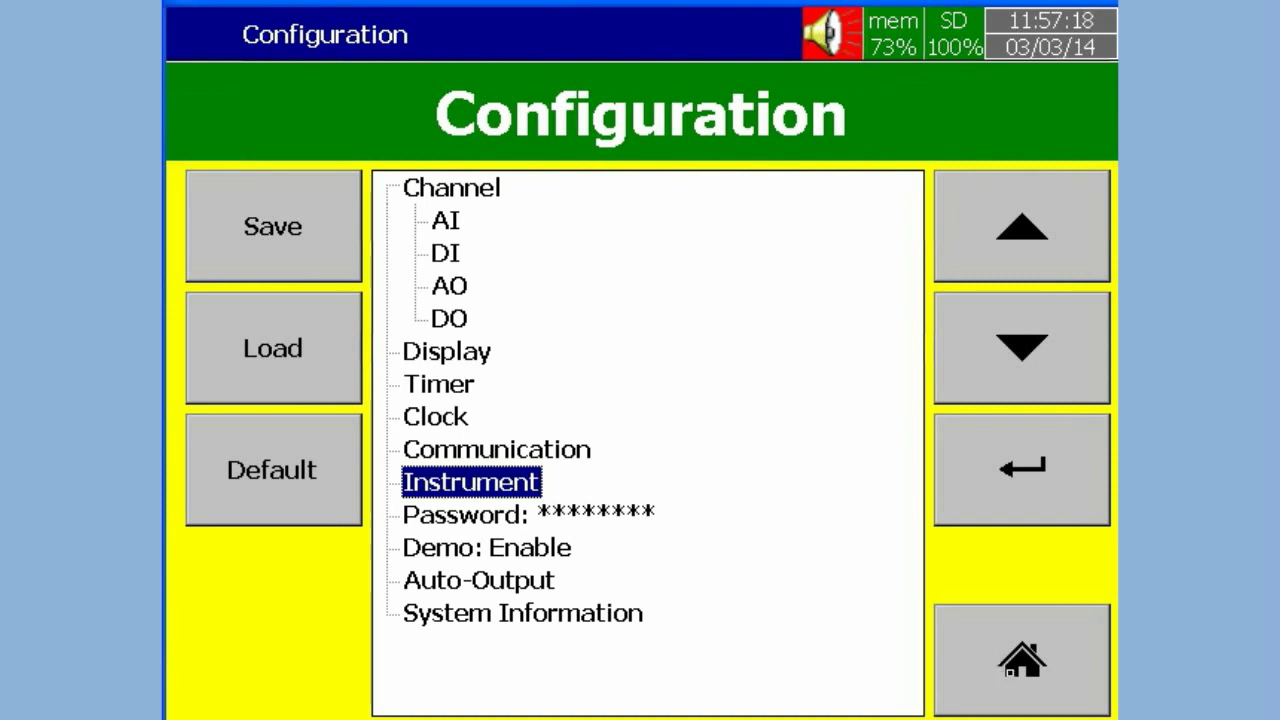
pyautogui.click(1022, 660)
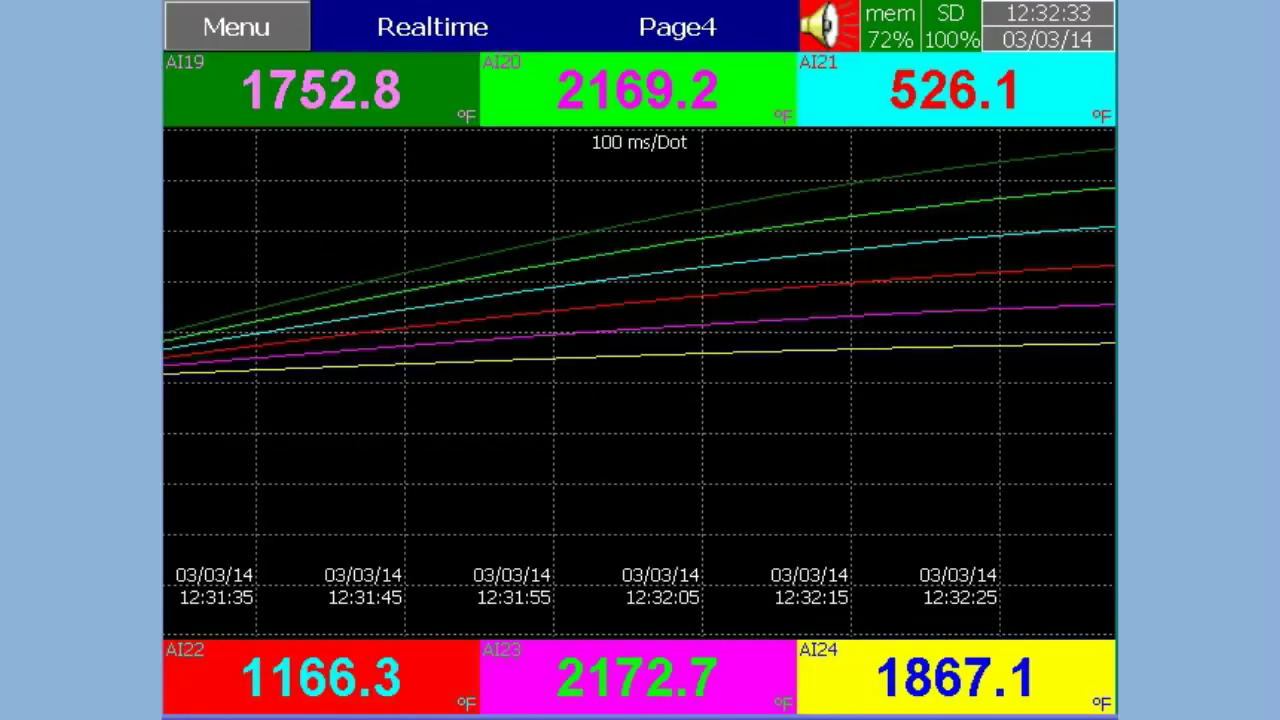
# Set Data Transfer to Dump and Clear instead of Transfer and Remain, then save.
pyautogui.click(237, 27)
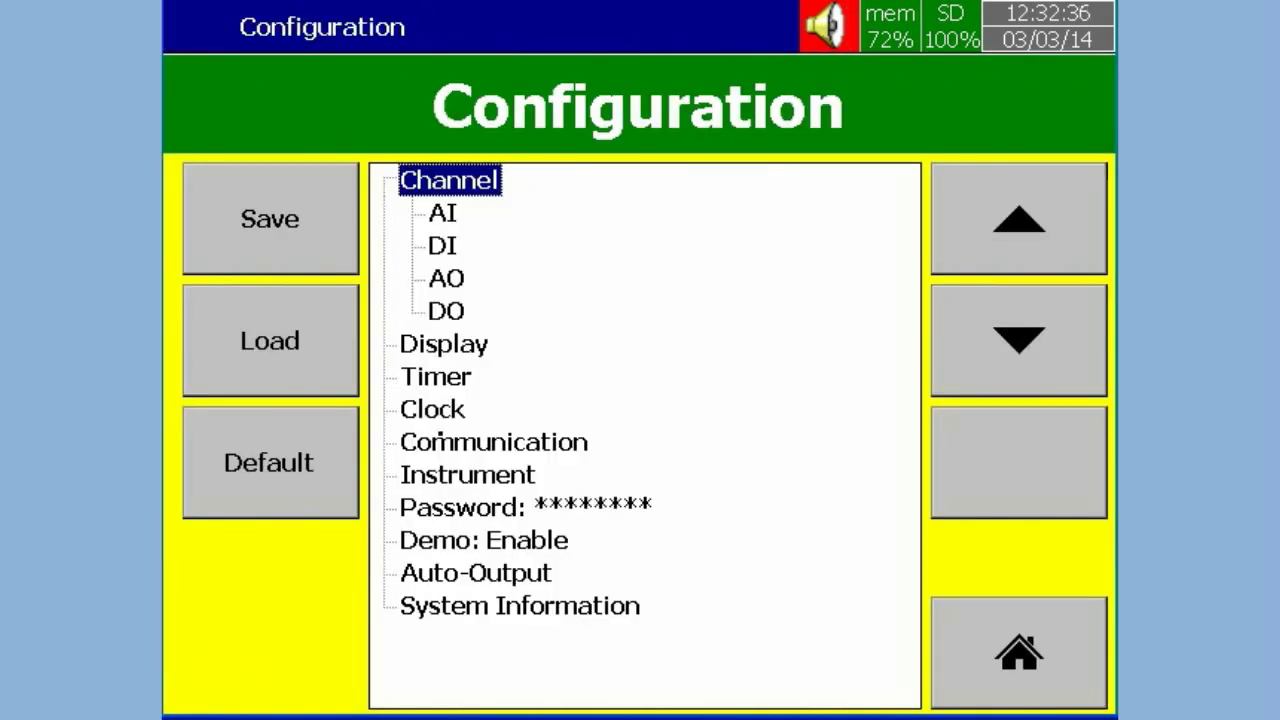
pyautogui.click(445, 442)
pyautogui.click(445, 476)
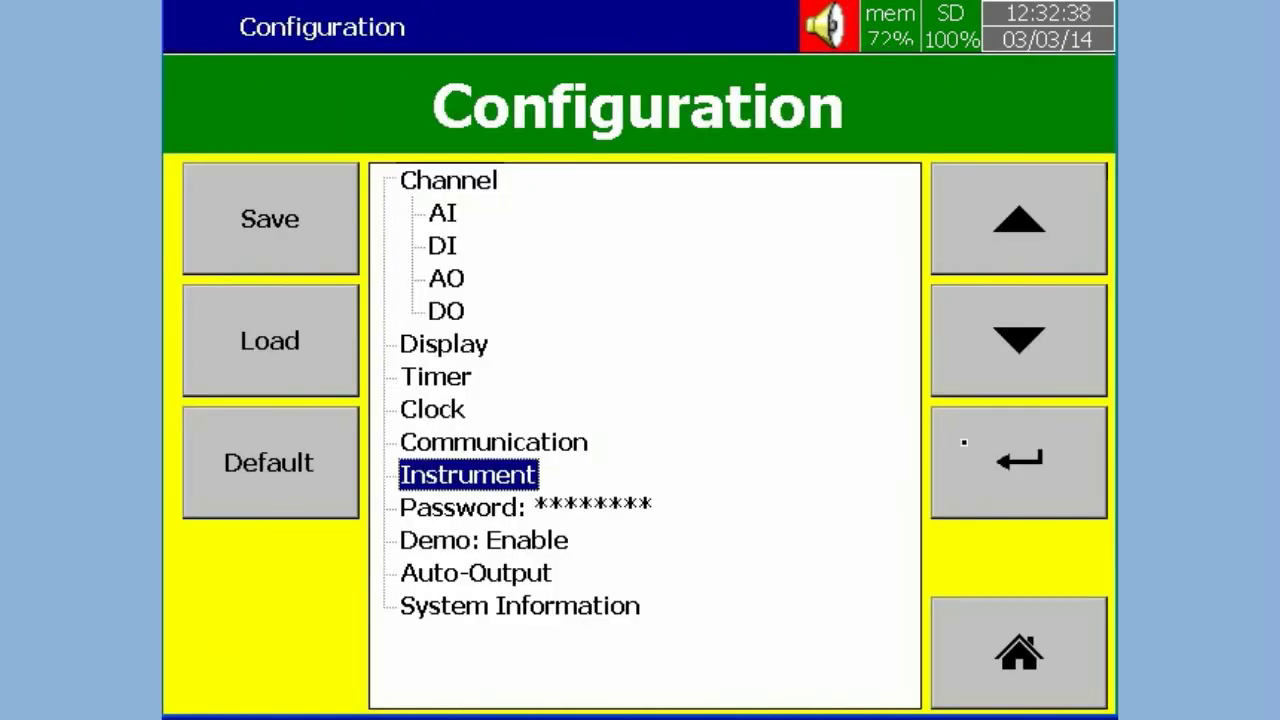
pyautogui.click(963, 442)
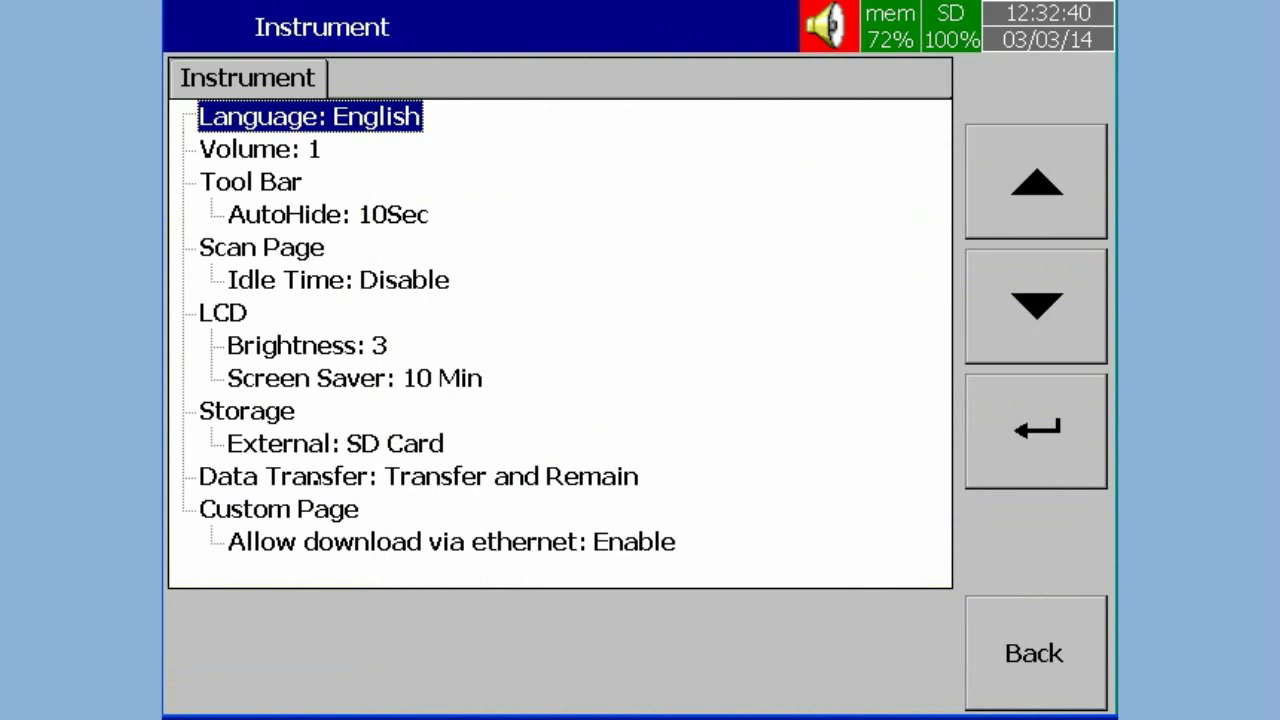
pyautogui.click(312, 476)
pyautogui.click(1060, 432)
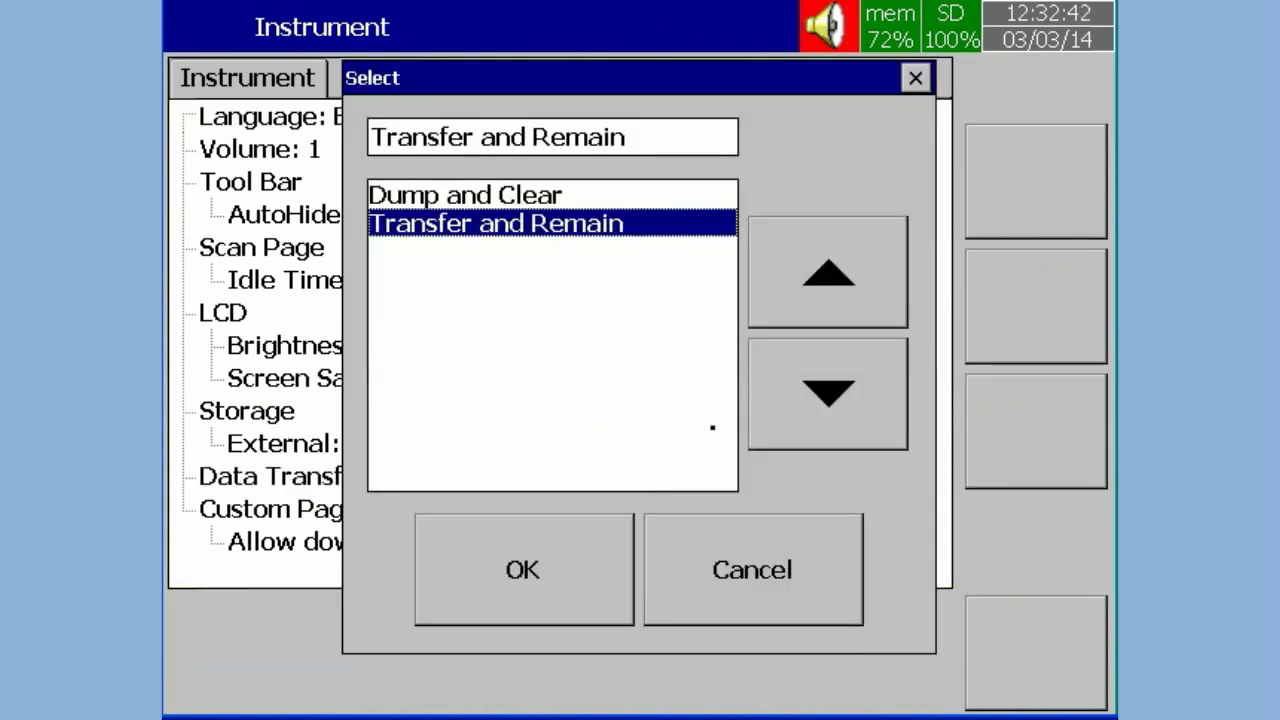
pyautogui.click(517, 198)
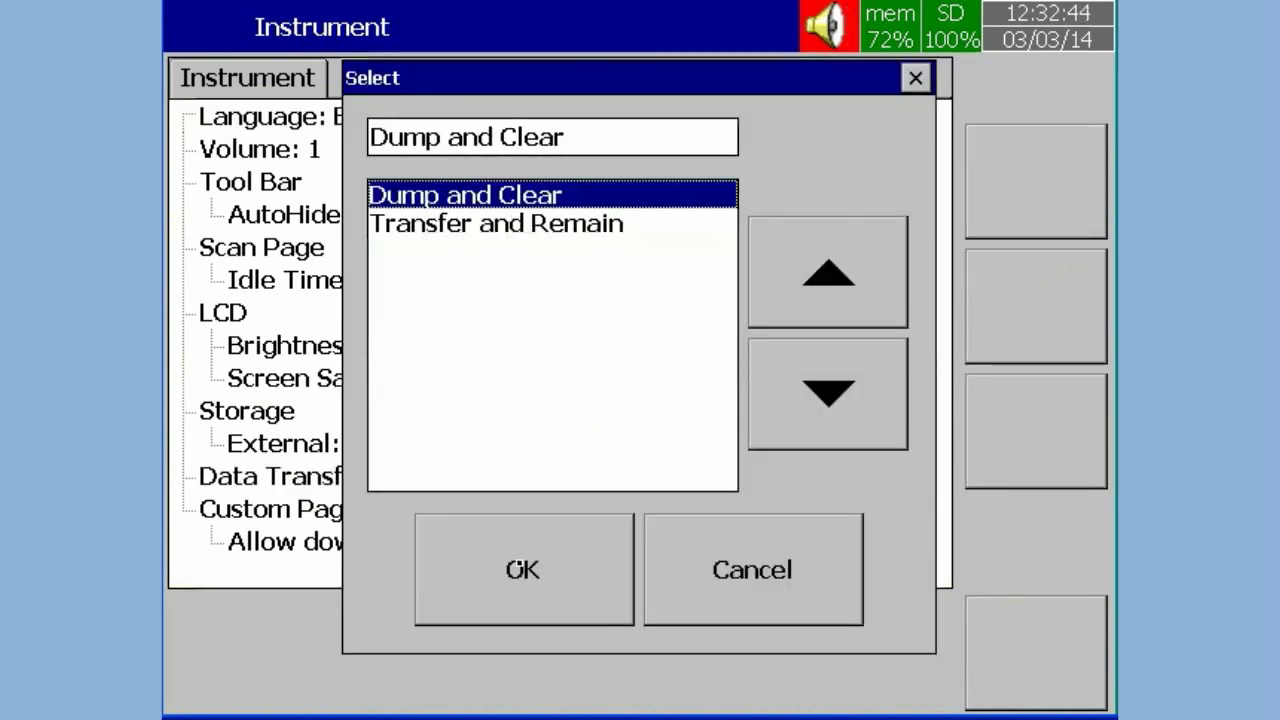
pyautogui.click(510, 568)
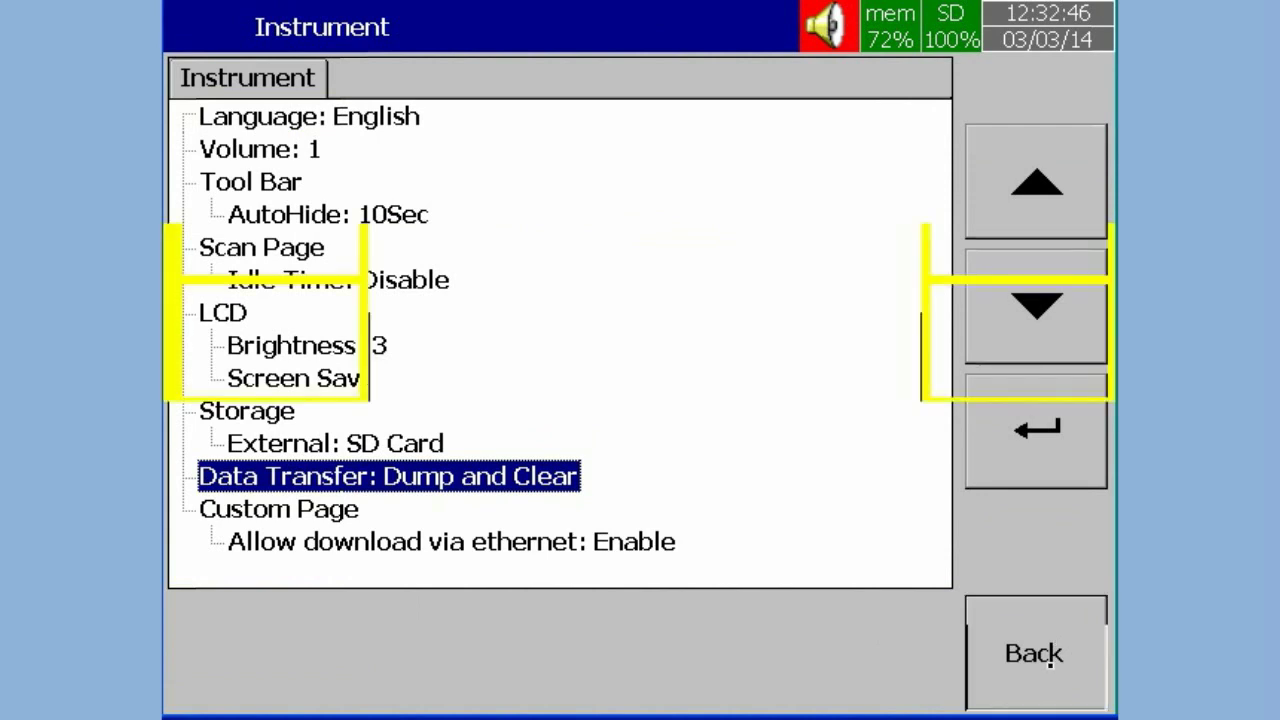
pyautogui.click(1035, 653)
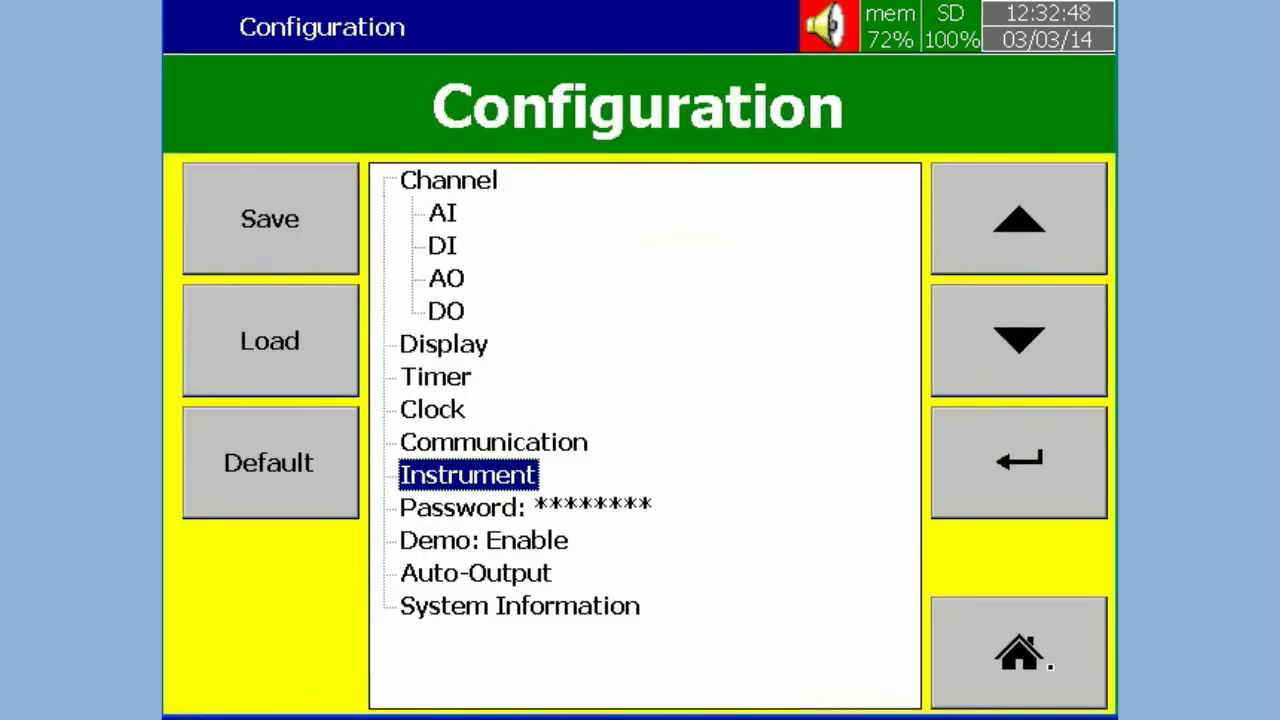
pyautogui.click(1048, 665)
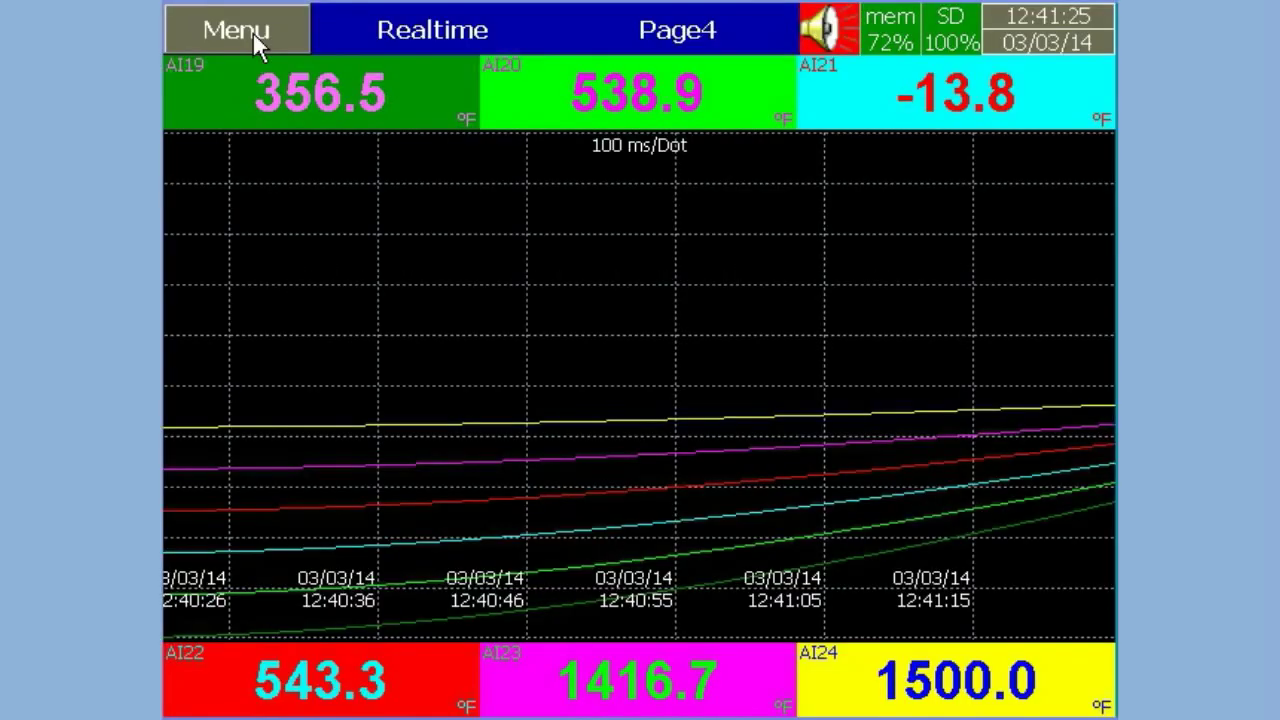
# Lower LCD Brightness in Instrument settings from 3 to 2.
pyautogui.click(253, 34)
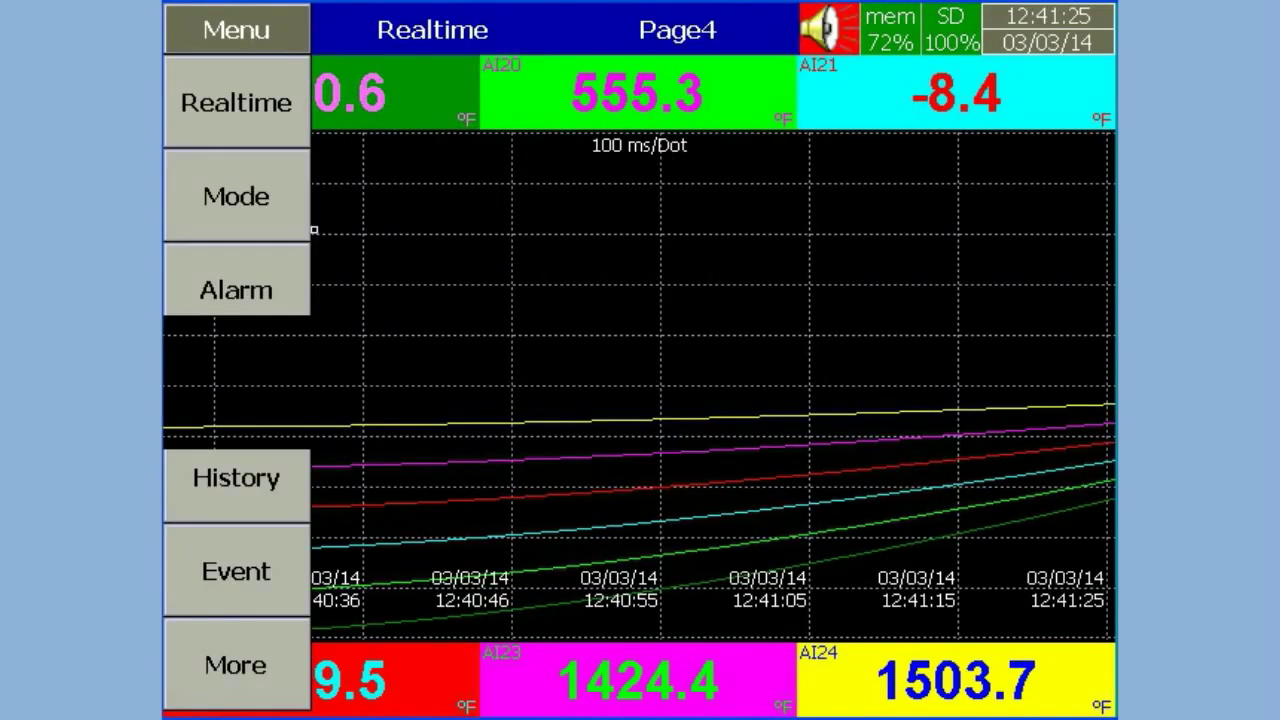
pyautogui.click(243, 672)
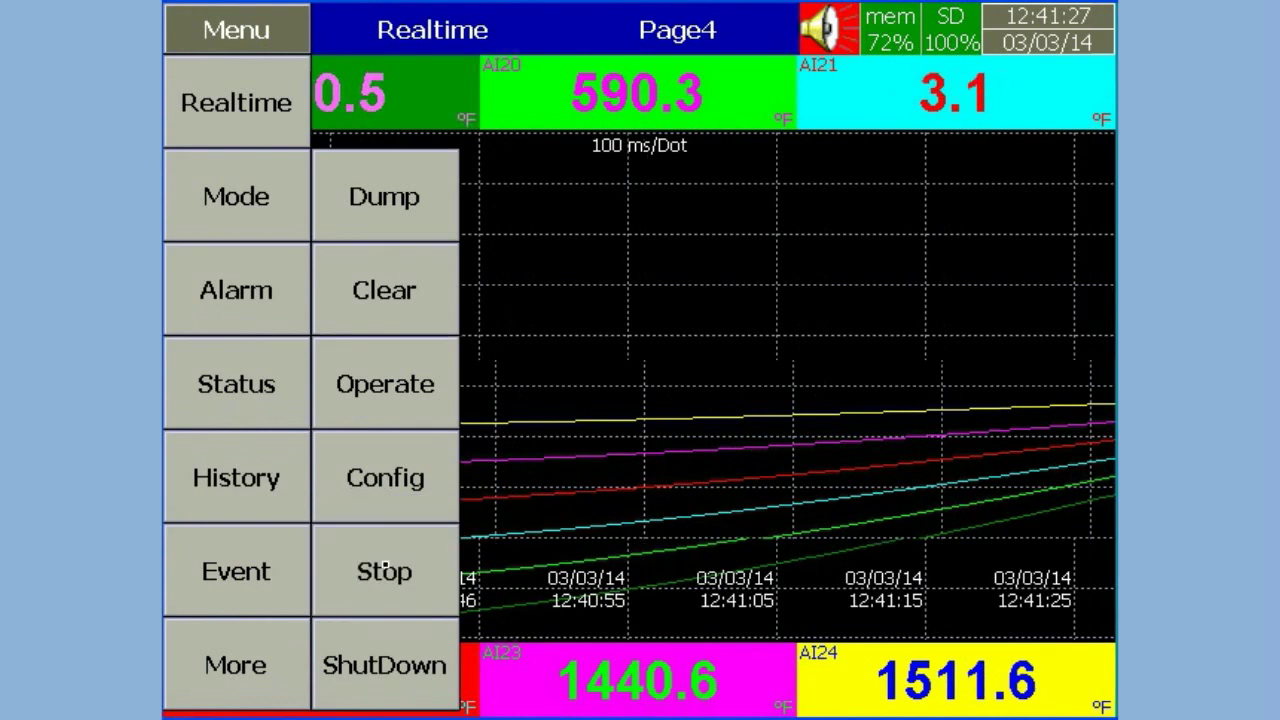
pyautogui.click(395, 490)
pyautogui.click(455, 480)
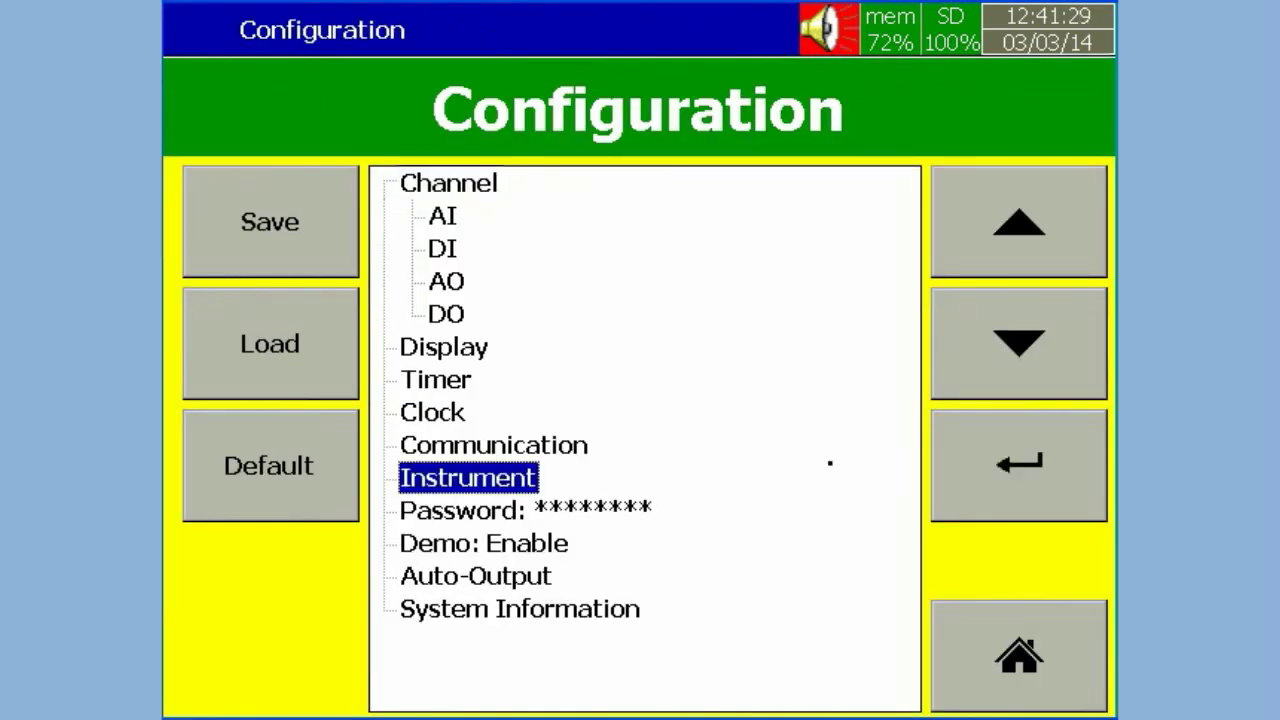
pyautogui.click(1030, 459)
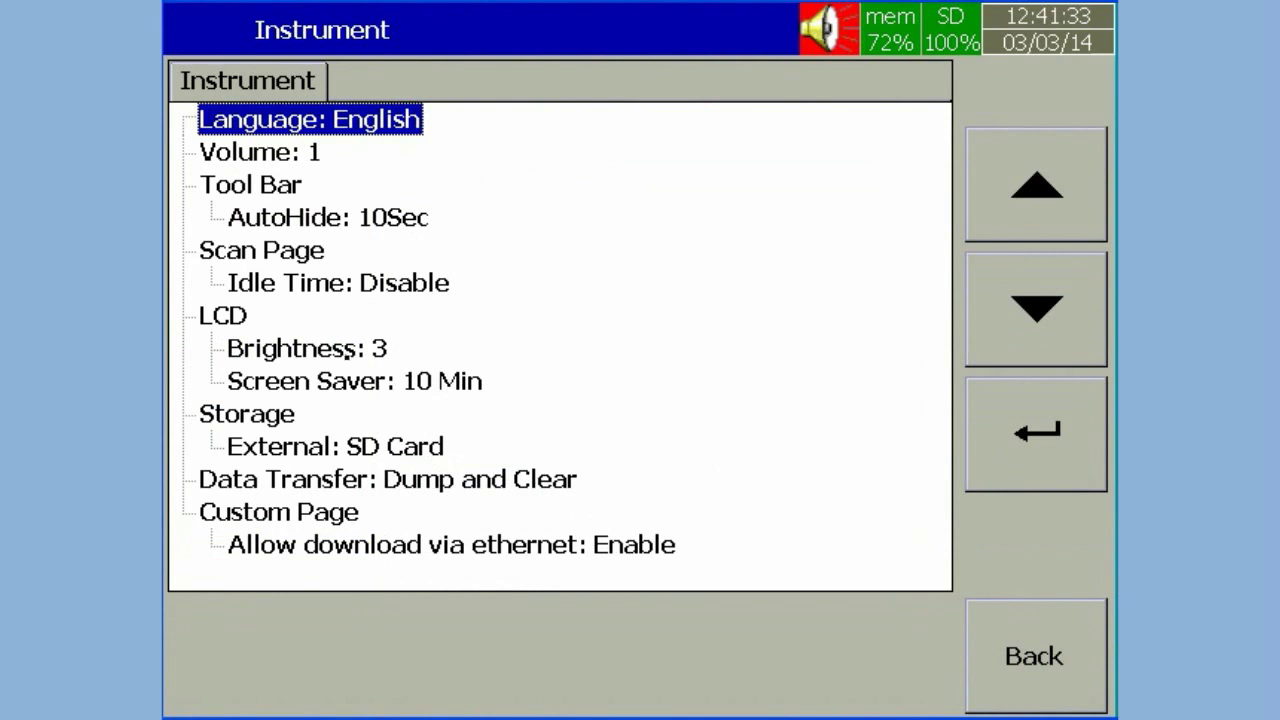
pyautogui.click(351, 349)
pyautogui.click(1038, 446)
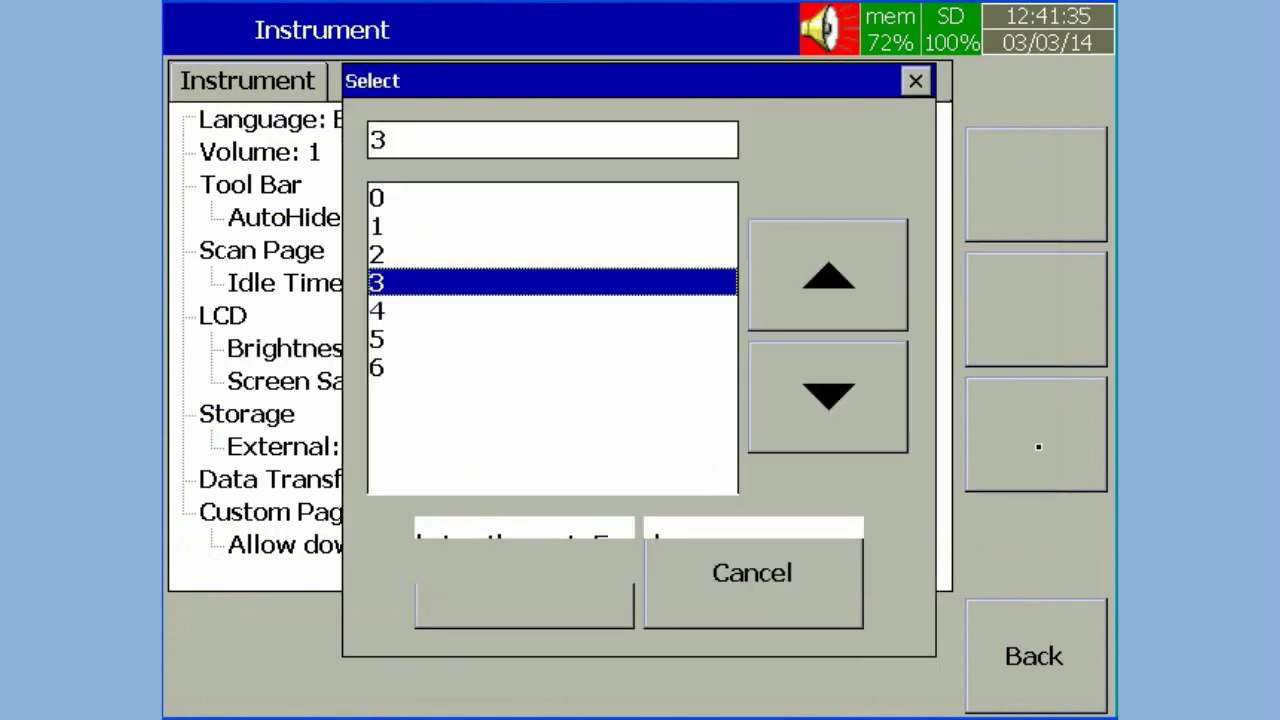
pyautogui.click(380, 254)
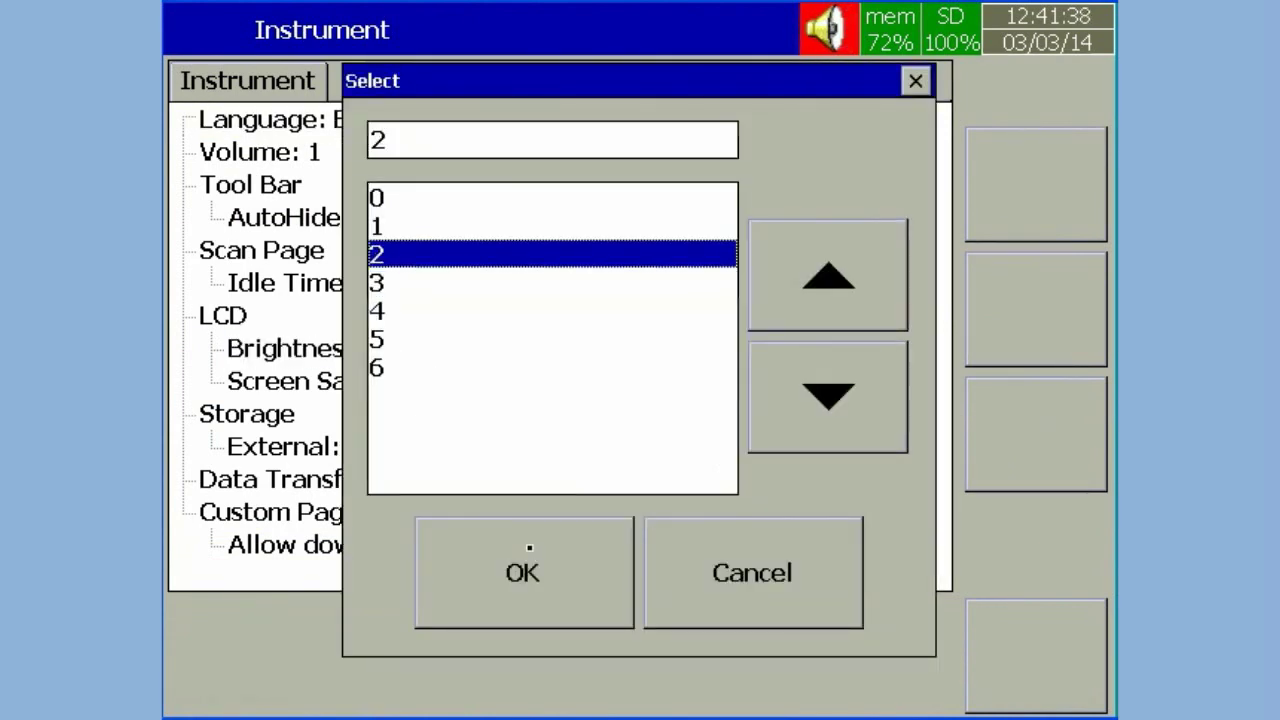
pyautogui.click(537, 578)
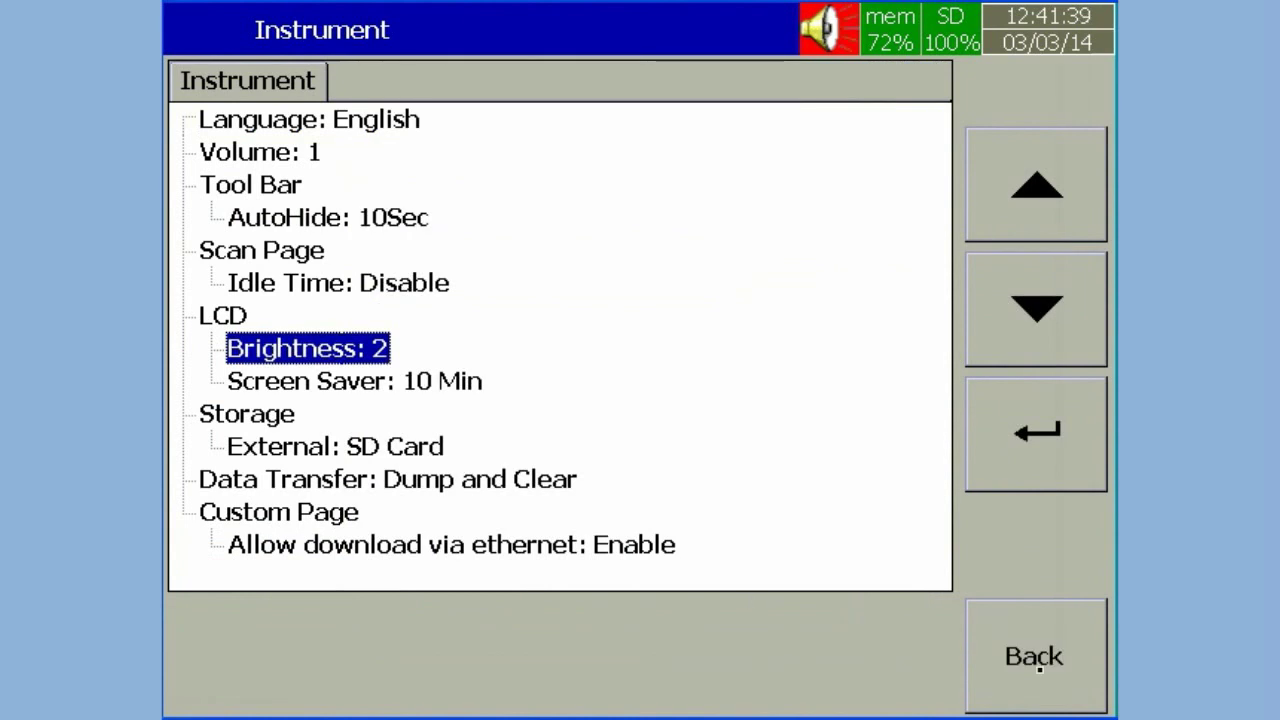
pyautogui.click(1036, 658)
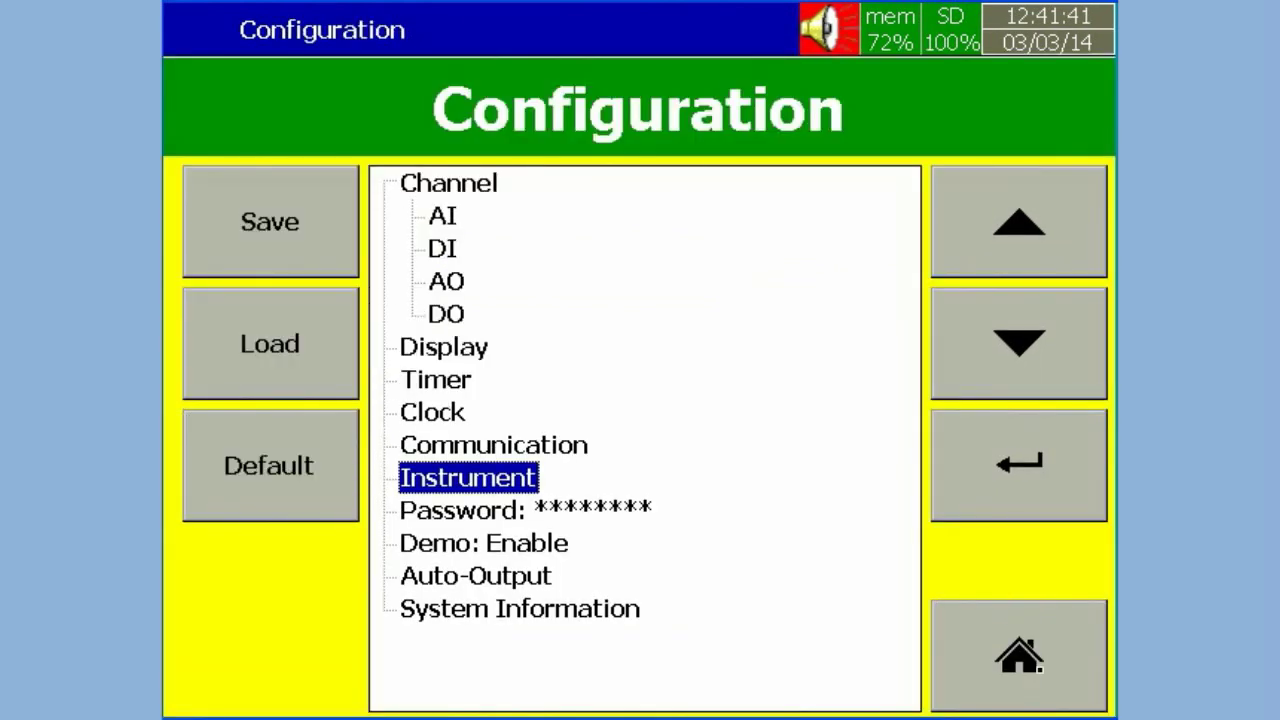